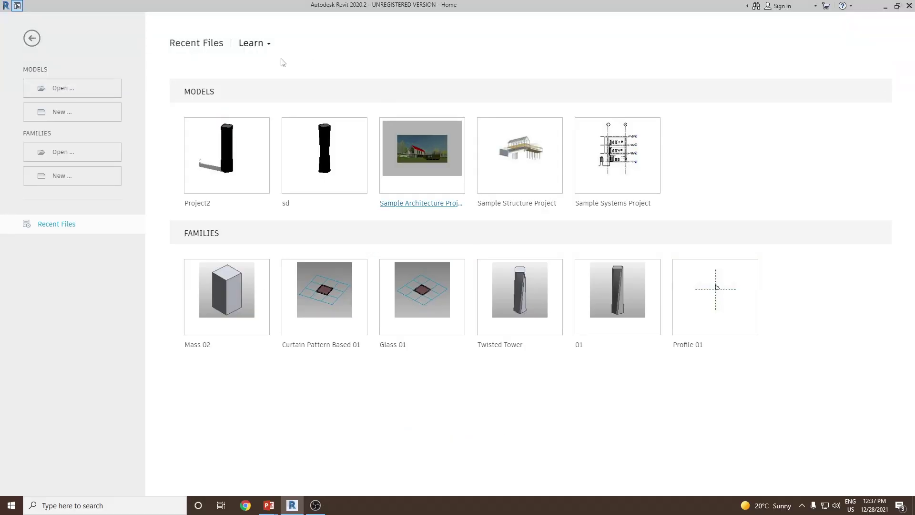
Create a new conceptual mass family from the Metric Mass.rft template
{"action": "left_click", "coordinate": [83, 184]}
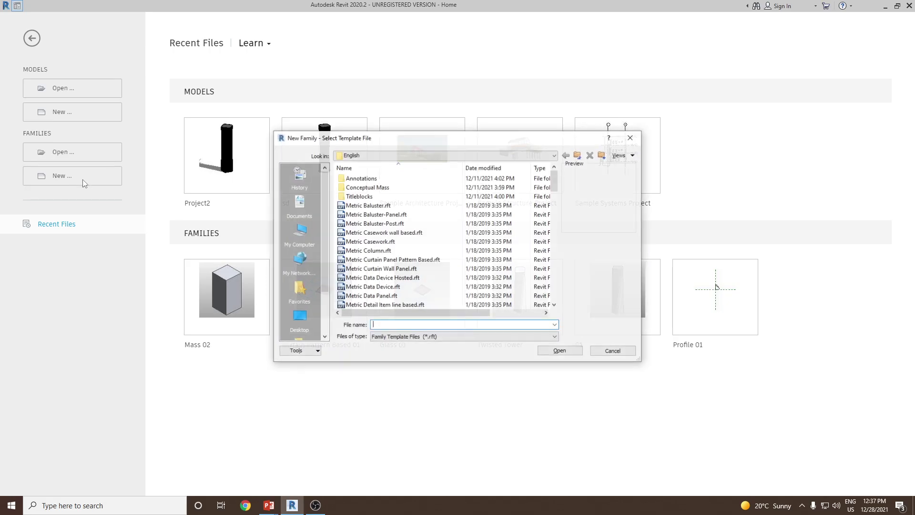
{"action": "double_click", "coordinate": [367, 187]}
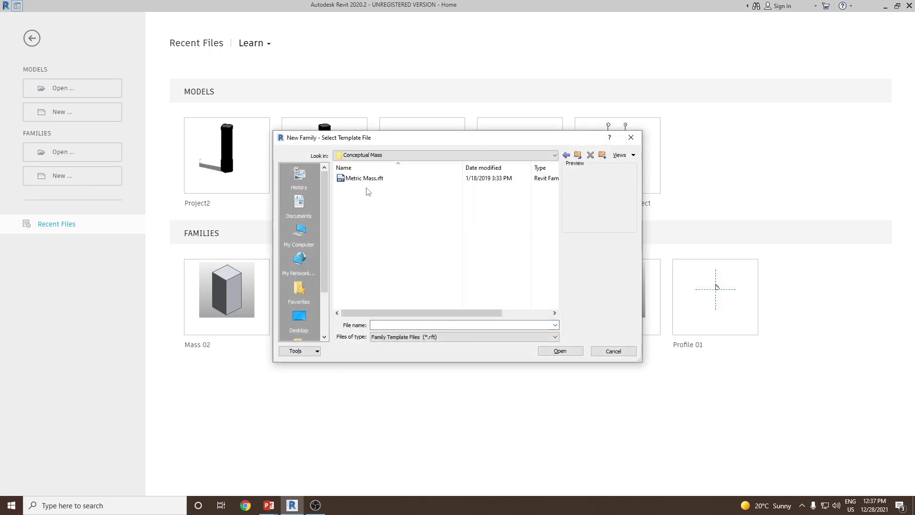
{"action": "left_click", "coordinate": [365, 179]}
{"action": "left_click", "coordinate": [573, 349]}
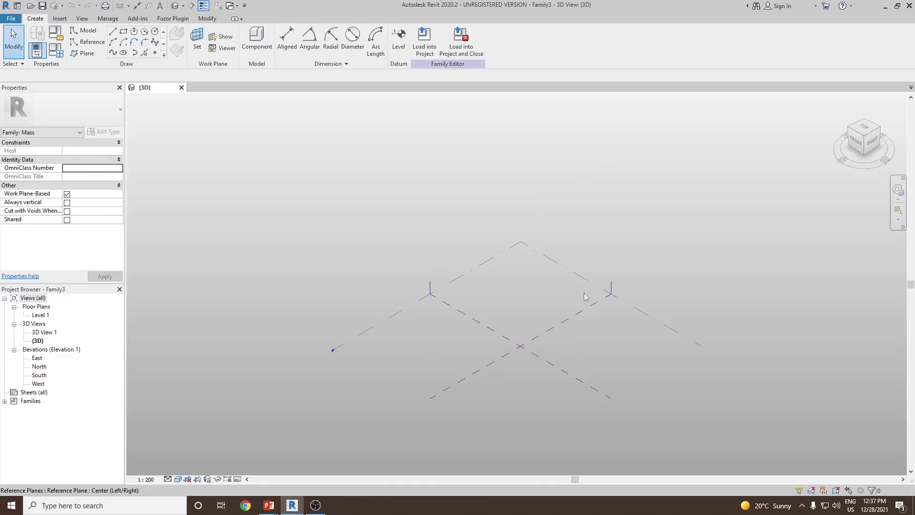
Set Level 1 as the work plane and switch to the TOP view
{"action": "left_click", "coordinate": [408, 309]}
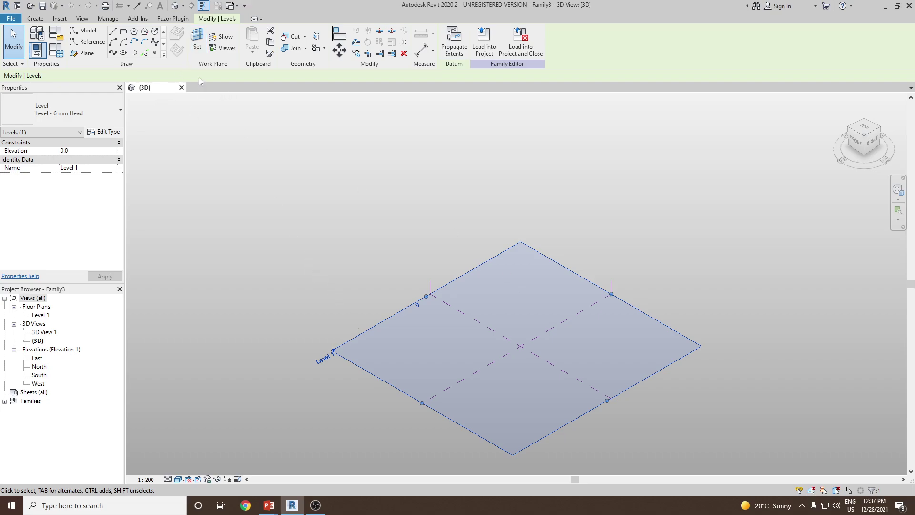
{"action": "left_click", "coordinate": [197, 39]}
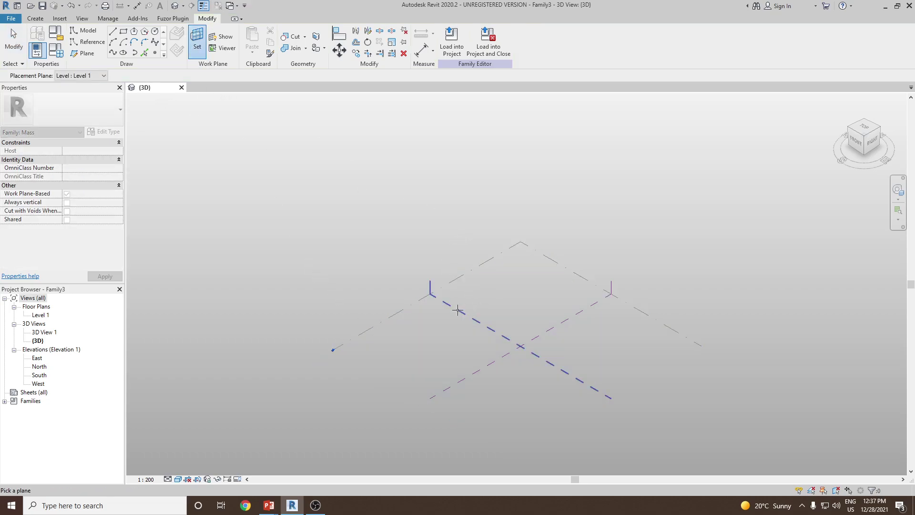
{"action": "left_click", "coordinate": [411, 307]}
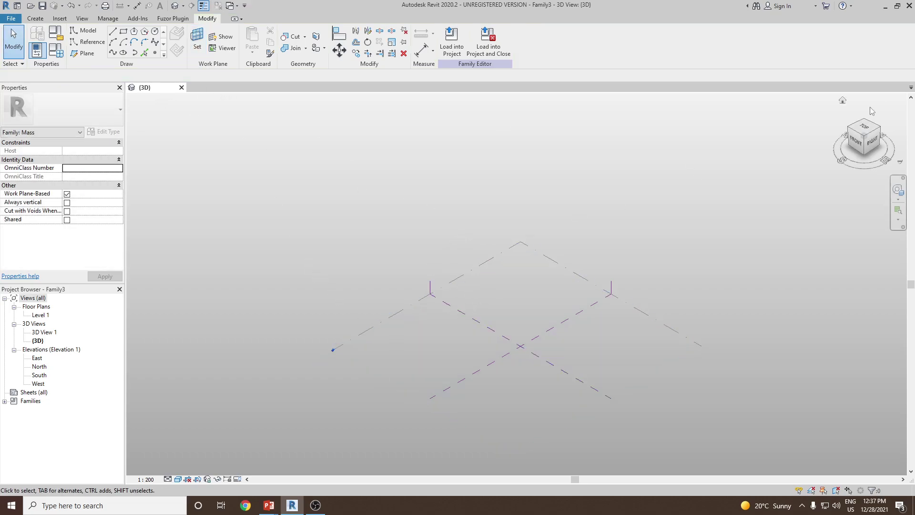
{"action": "left_click", "coordinate": [864, 127]}
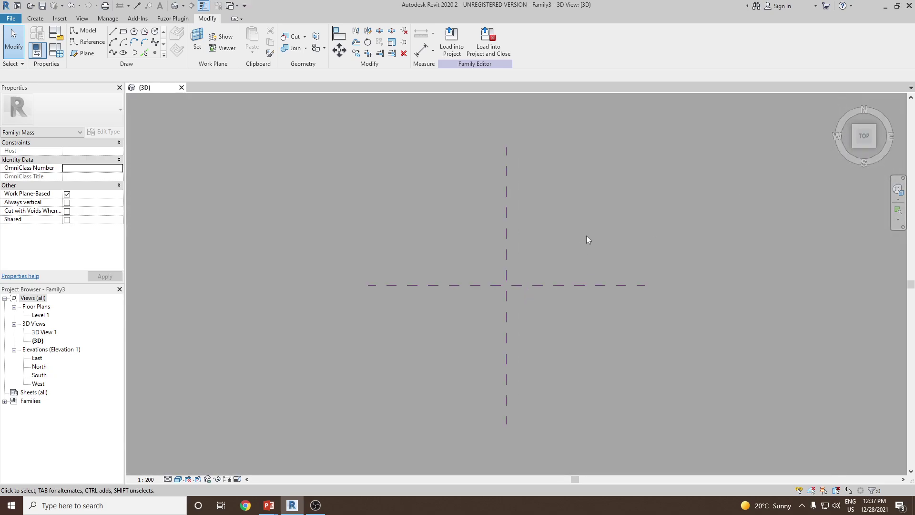
Draw a rectangle of model lines on Level 1
{"action": "left_click", "coordinate": [125, 33]}
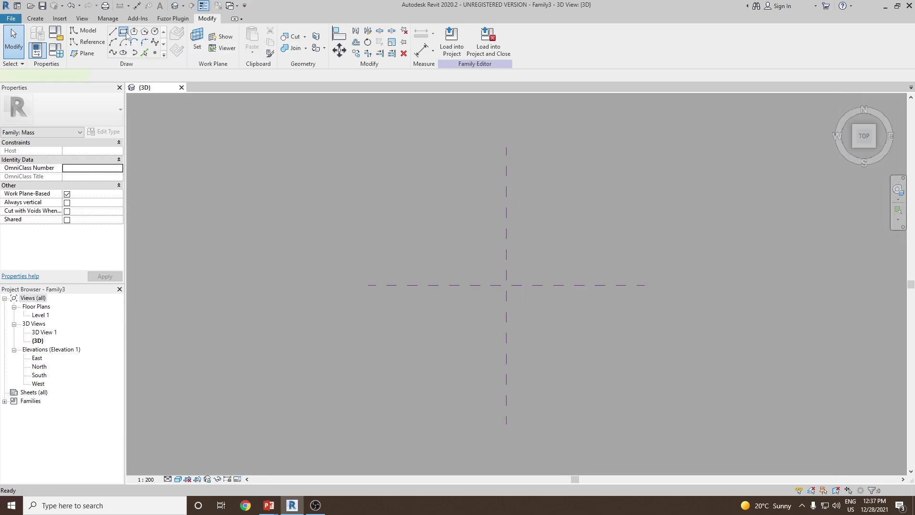
{"action": "scroll", "coordinate": [482, 264], "scroll_direction": "up", "scroll_amount": 1}
{"action": "left_click", "coordinate": [463, 241]}
{"action": "left_click", "coordinate": [572, 346]}
{"action": "key", "text": "Escape"}
{"action": "key", "text": "Escape"}
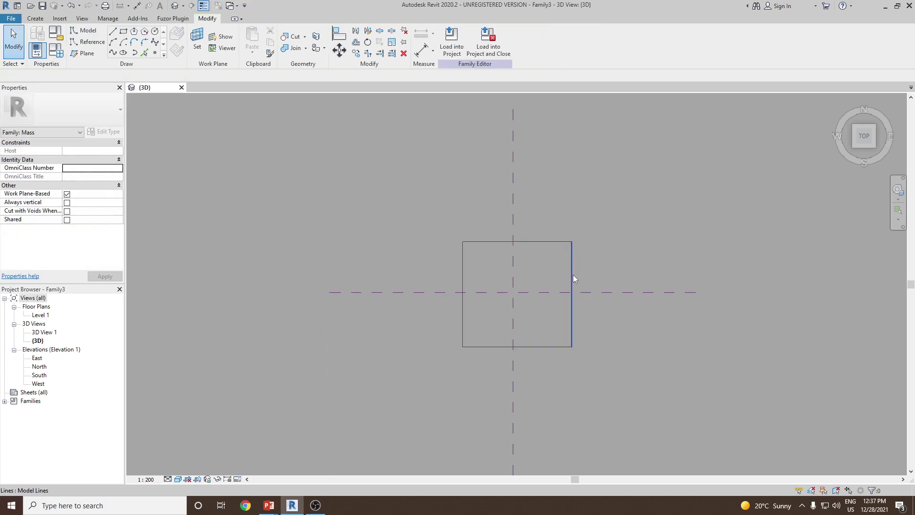
Resize the rectangle to a 15000 × 15000 square
{"action": "left_click", "coordinate": [572, 280]}
{"action": "left_click", "coordinate": [520, 360]}
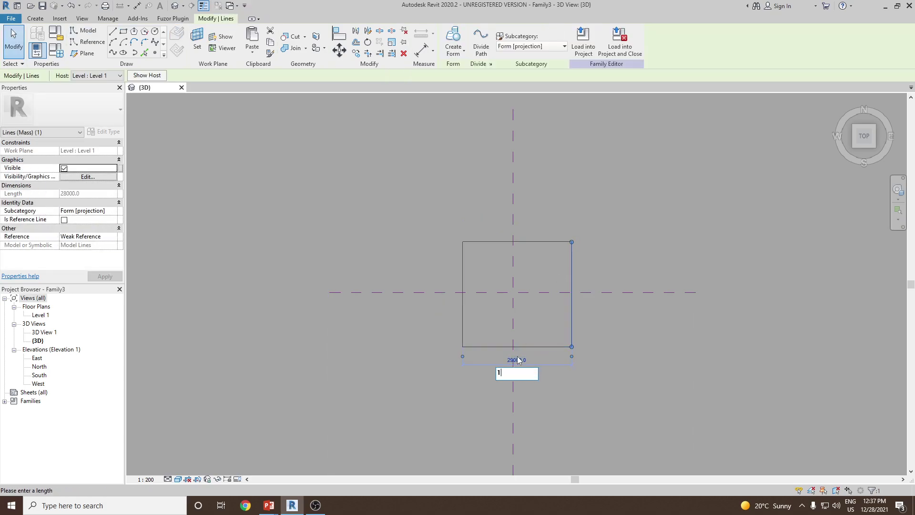
{"action": "key", "text": "Return"}
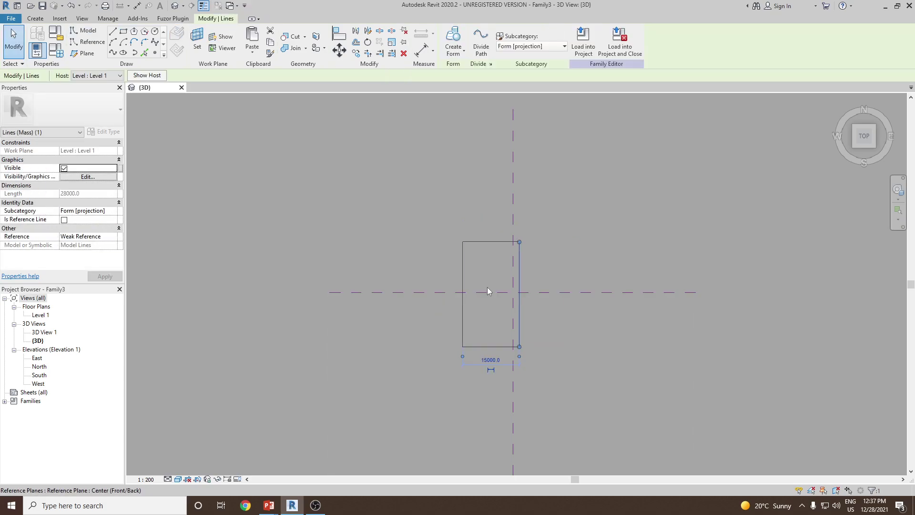
{"action": "key", "text": "Escape"}
{"action": "left_click", "coordinate": [493, 244]}
{"action": "left_click", "coordinate": [532, 294]}
{"action": "type", "text": "1500"}
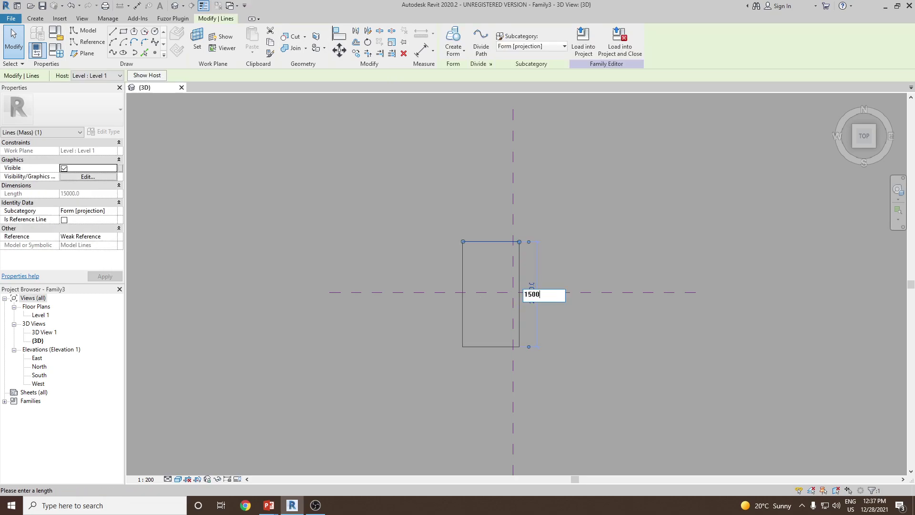
{"action": "type", "text": "0"}
{"action": "key", "text": "Return"}
{"action": "key", "text": "Escape"}
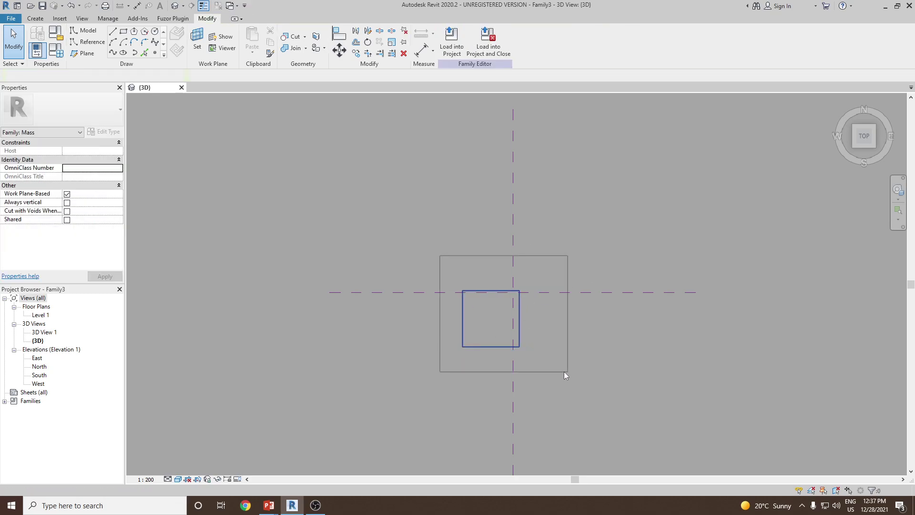
Move the square onto the reference planes' intersection and view it isometrically
{"action": "left_click_drag", "start_coordinate": [564, 371], "coordinate": [565, 371]}
{"action": "left_click_drag", "start_coordinate": [519, 316], "coordinate": [544, 295]}
{"action": "key", "text": "Escape"}
{"action": "middle_click_drag", "start_coordinate": [611, 299], "coordinate": [533, 107], "text": "shift"}
{"action": "middle_click_drag", "start_coordinate": [545, 325], "coordinate": [549, 235]}
{"action": "scroll", "coordinate": [541, 286], "scroll_direction": "up", "scroll_amount": 2}
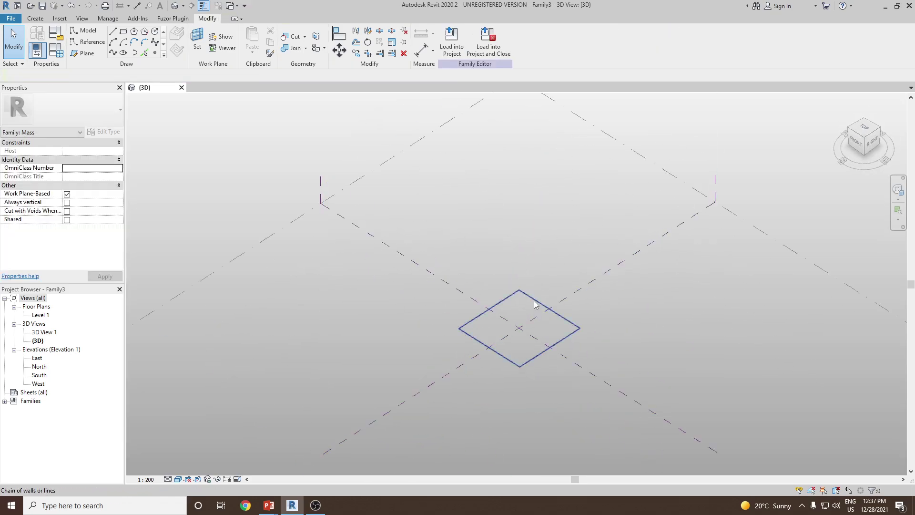
Extrude the square outline into a solid form
{"action": "left_click", "coordinate": [535, 304]}
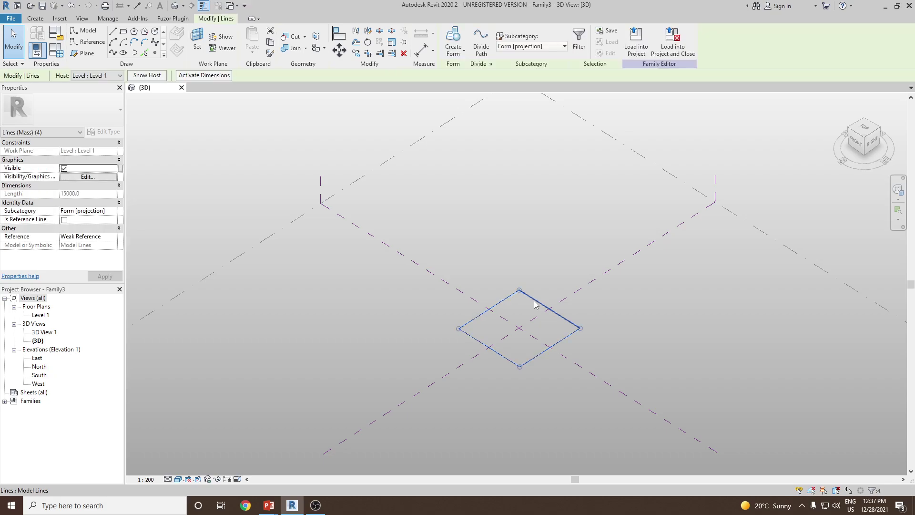
{"action": "left_click", "coordinate": [462, 52]}
{"action": "left_click", "coordinate": [467, 72]}
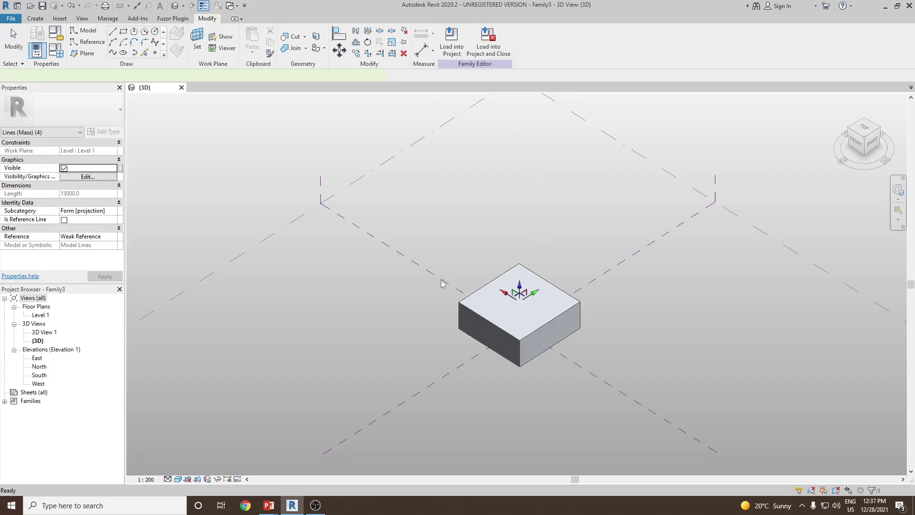
Set the box height to 30000, then raise it to 50000
{"action": "left_click", "coordinate": [439, 308]}
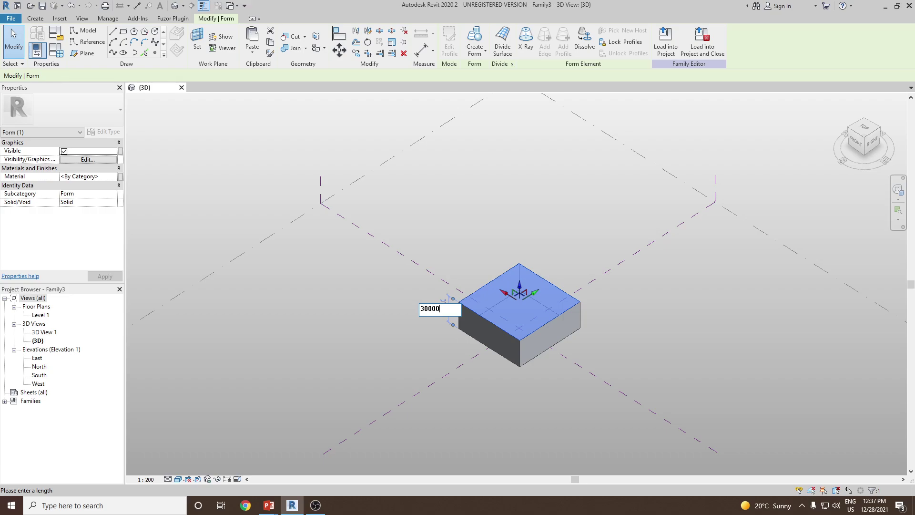
{"action": "key", "text": "Return"}
{"action": "middle_click_drag", "start_coordinate": [730, 373], "coordinate": [667, 286], "text": "shift"}
{"action": "left_click", "coordinate": [438, 260]}
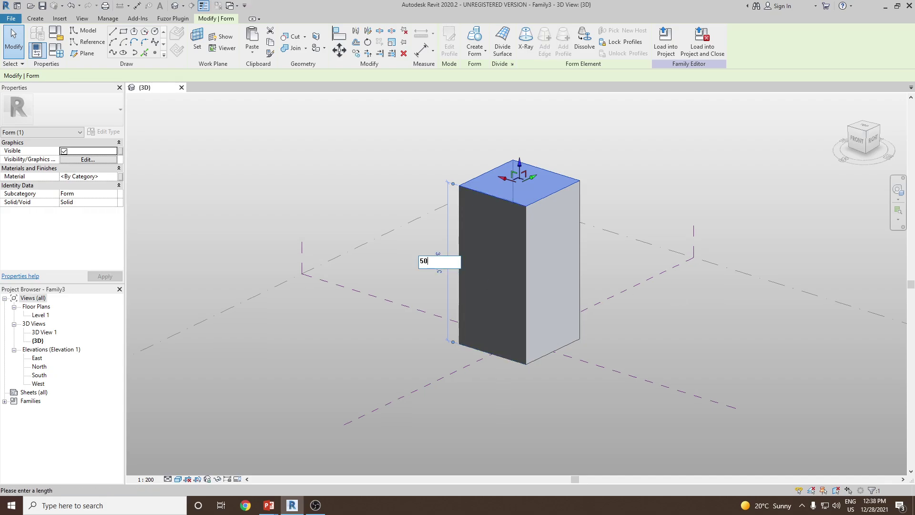
{"action": "key", "text": "Return"}
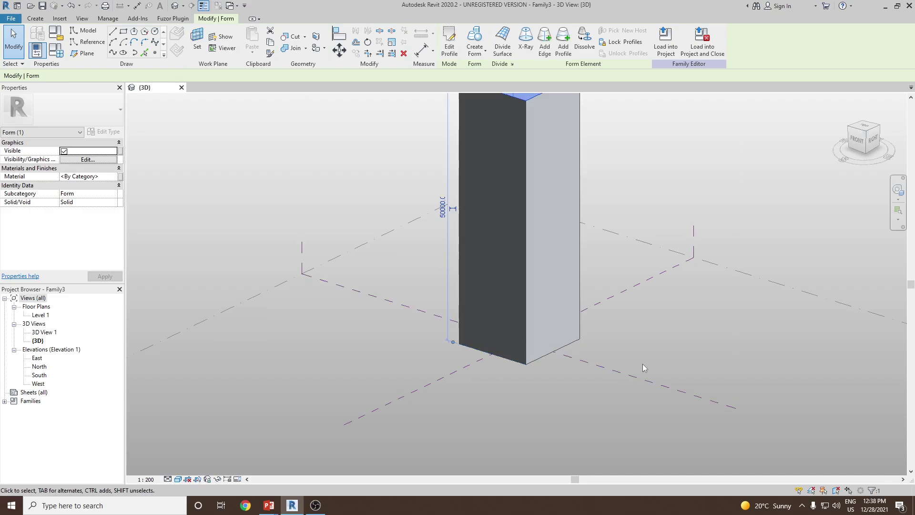
{"action": "scroll", "coordinate": [642, 364], "scroll_direction": "down", "scroll_amount": 1}
{"action": "left_click", "coordinate": [643, 336]}
{"action": "middle_click_drag", "start_coordinate": [645, 334], "coordinate": [601, 294], "text": "shift"}
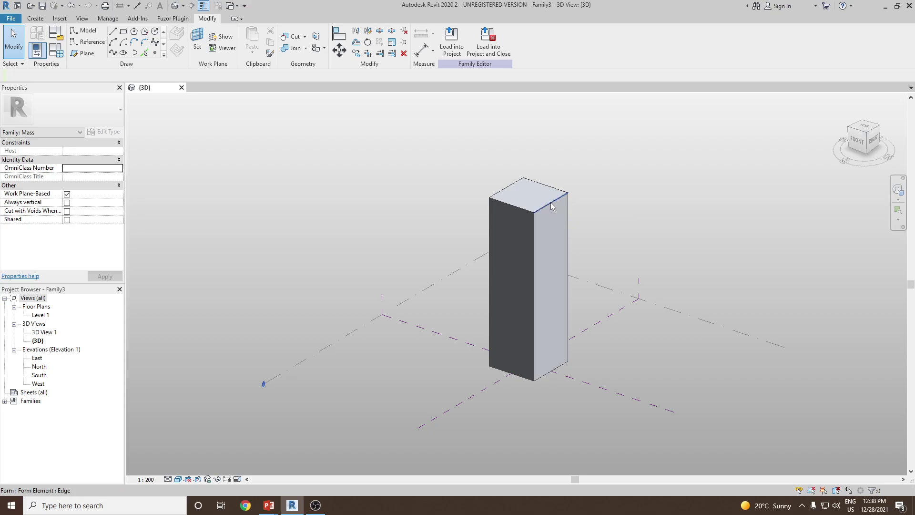
{"action": "key", "text": "Tab"}
{"action": "key", "text": "Tab"}
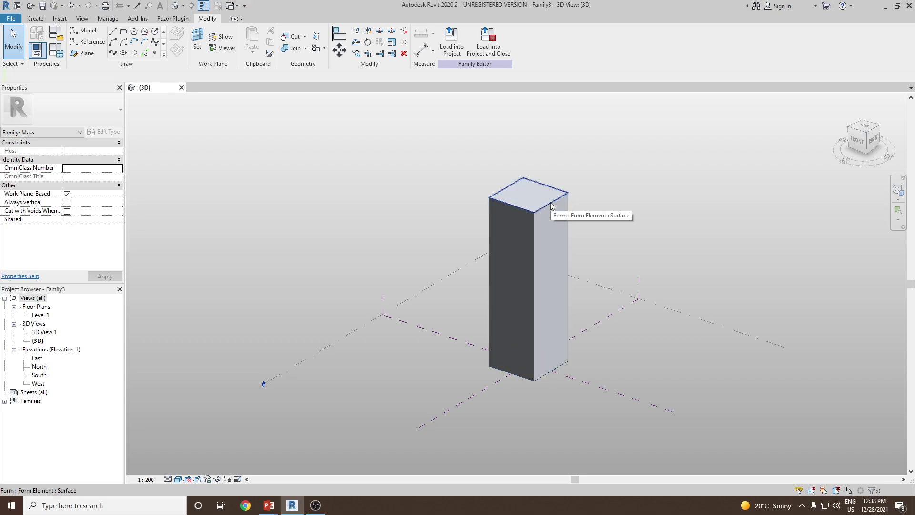
{"action": "left_click", "coordinate": [552, 206]}
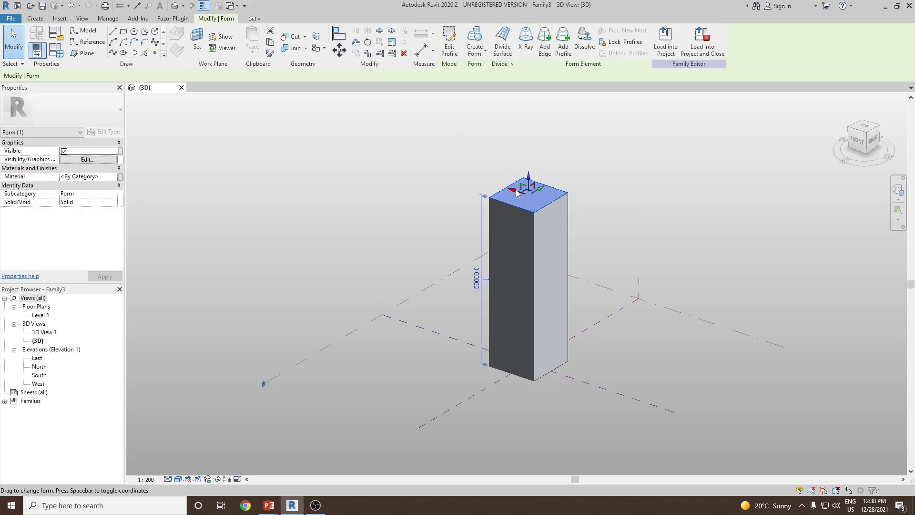
{"action": "left_click_drag", "start_coordinate": [515, 192], "coordinate": [597, 217]}
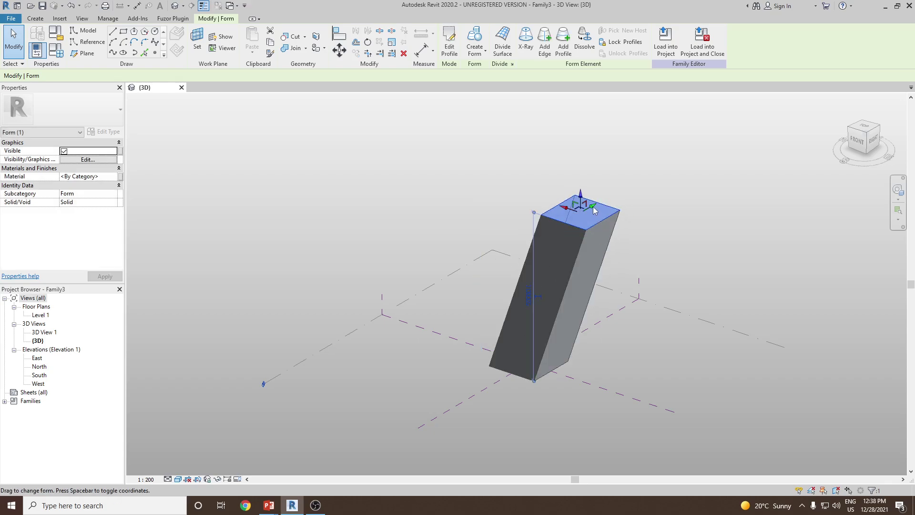
{"action": "middle_click_drag", "start_coordinate": [675, 249], "coordinate": [740, 282], "text": "shift"}
{"action": "left_click", "coordinate": [734, 276]}
{"action": "key", "text": "ctrl+z"}
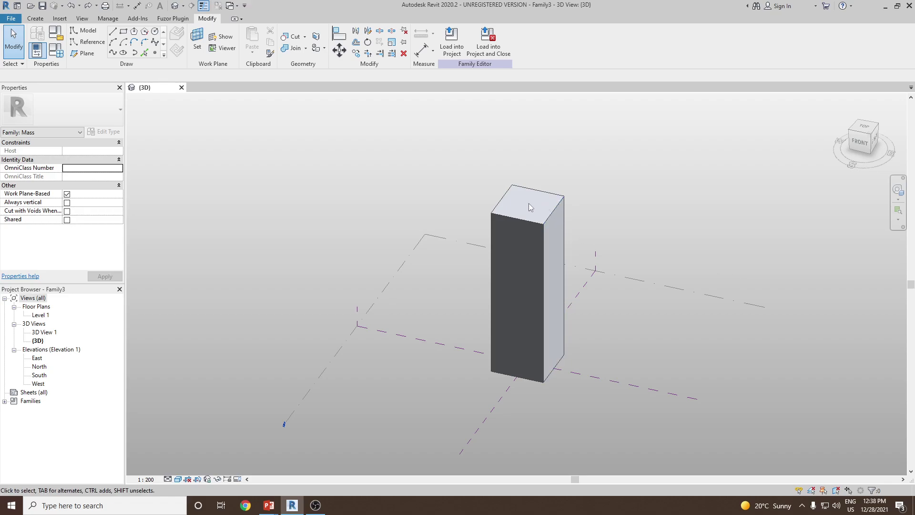
Rotate the box's top face to twist the mass
{"action": "left_click", "coordinate": [552, 216]}
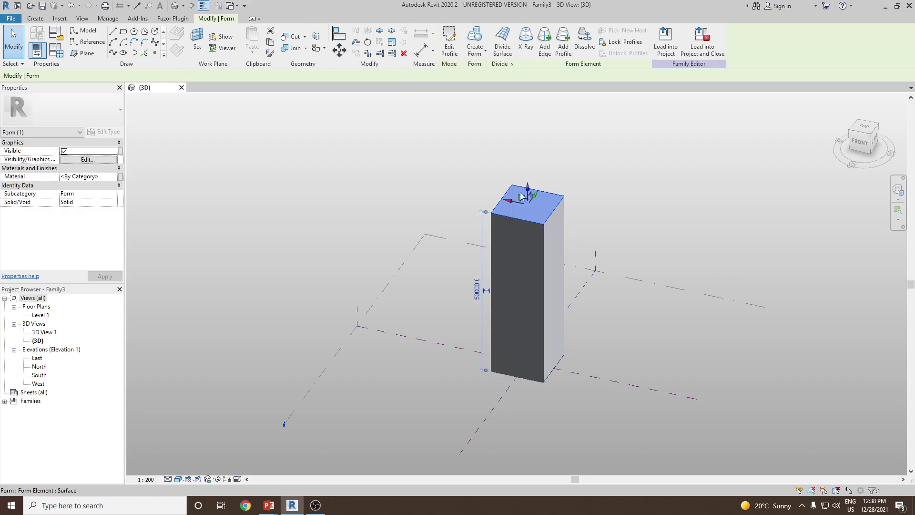
{"action": "left_click", "coordinate": [368, 42]}
{"action": "left_click", "coordinate": [582, 217]}
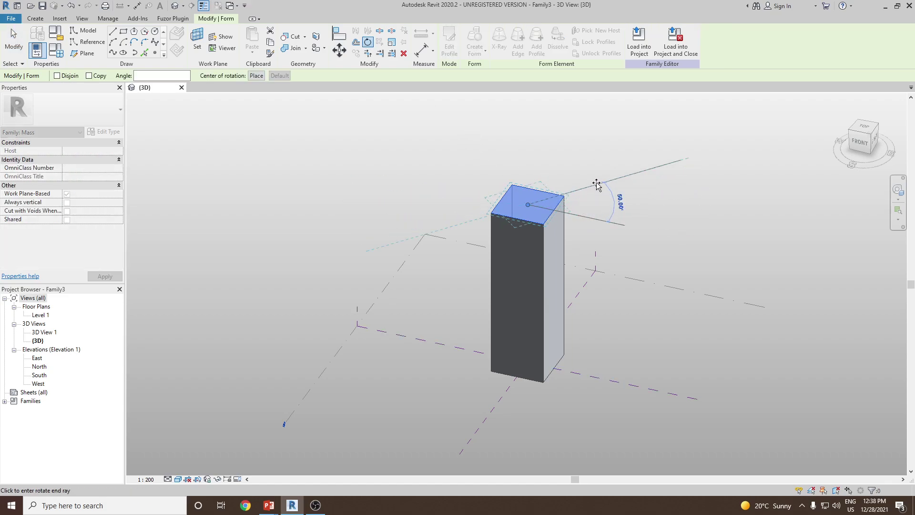
{"action": "left_click", "coordinate": [592, 161]}
{"action": "key", "text": "Escape"}
{"action": "middle_click_drag", "start_coordinate": [656, 204], "coordinate": [583, 199], "text": "shift"}
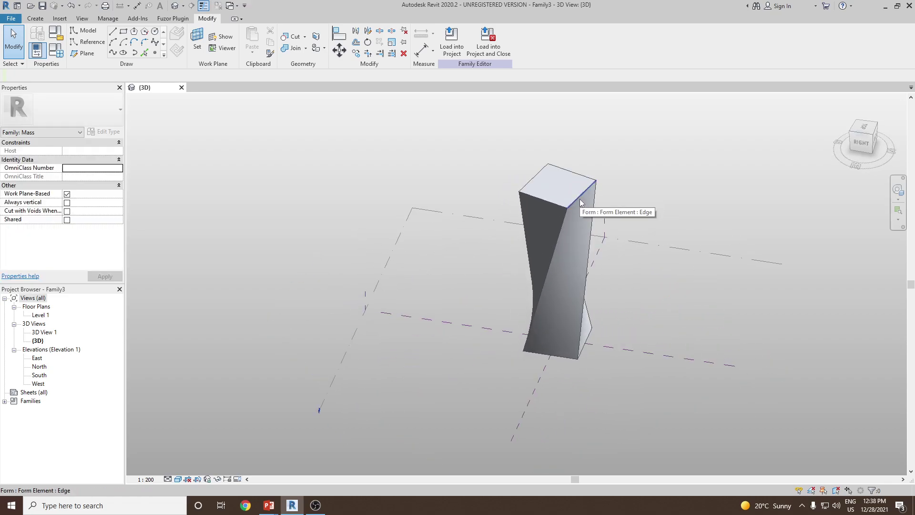
Shift the top edge sideways to deepen the twist, then return to the Home view
{"action": "left_click", "coordinate": [579, 198]}
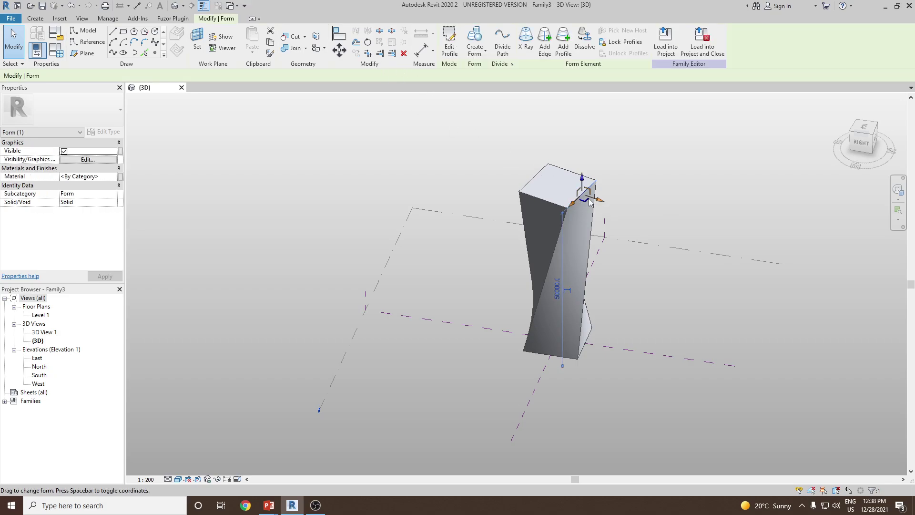
{"action": "left_click_drag", "start_coordinate": [599, 203], "coordinate": [624, 208]}
{"action": "left_click", "coordinate": [671, 215]}
{"action": "middle_click_drag", "start_coordinate": [680, 221], "coordinate": [462, 177], "text": "shift"}
{"action": "left_click", "coordinate": [840, 123]}
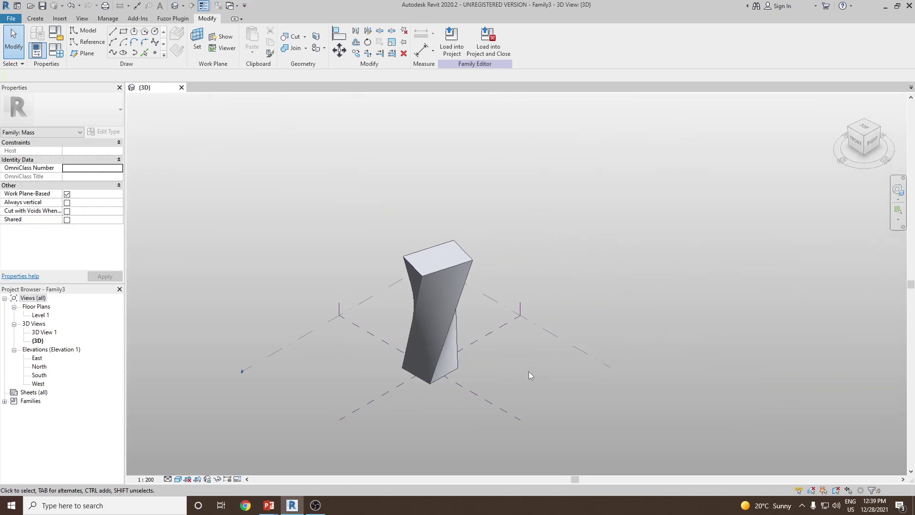
Save the family as 'Mass 03' using Save As > Family
{"action": "left_click", "coordinate": [10, 19]}
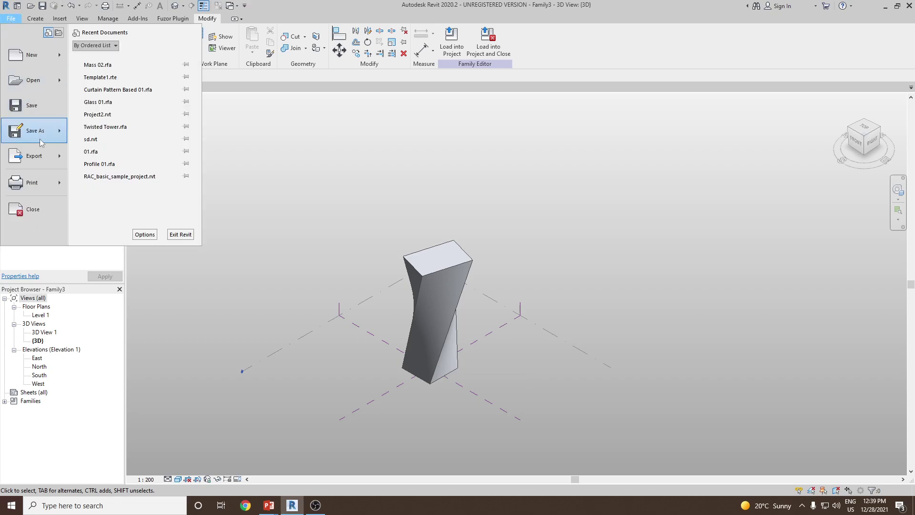
{"action": "mouse_move", "coordinate": [40, 138]}
{"action": "left_click", "coordinate": [120, 128]}
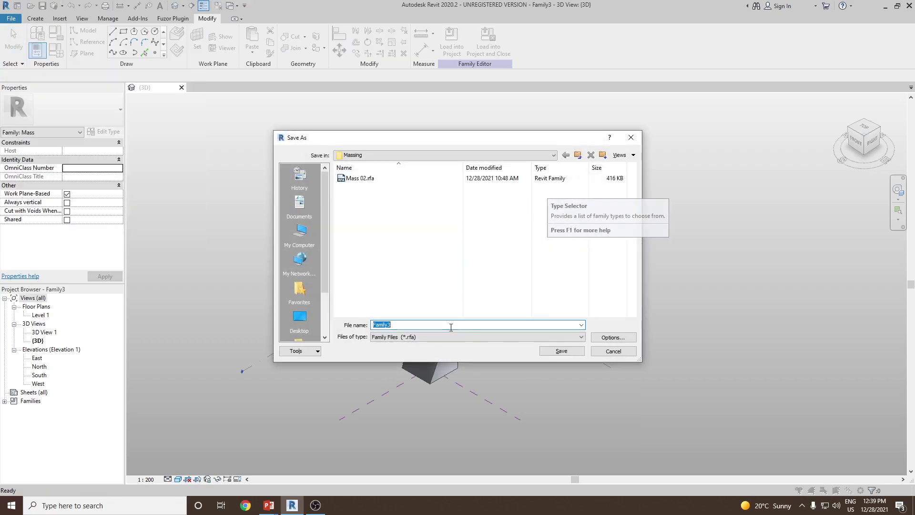
{"action": "type", "text": "Mass 03"}
{"action": "left_click", "coordinate": [572, 351]}
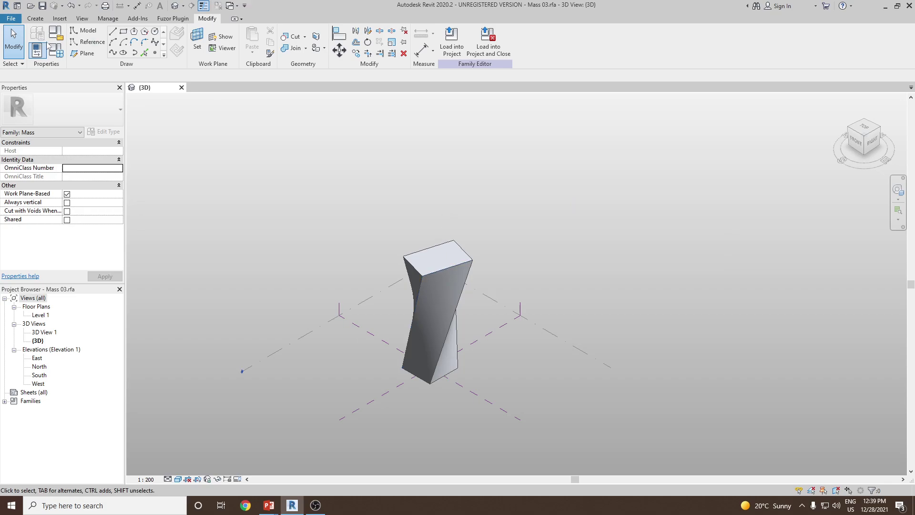
Create a new project based on the Architectural Template
{"action": "left_click", "coordinate": [10, 20]}
{"action": "mouse_move", "coordinate": [33, 54]}
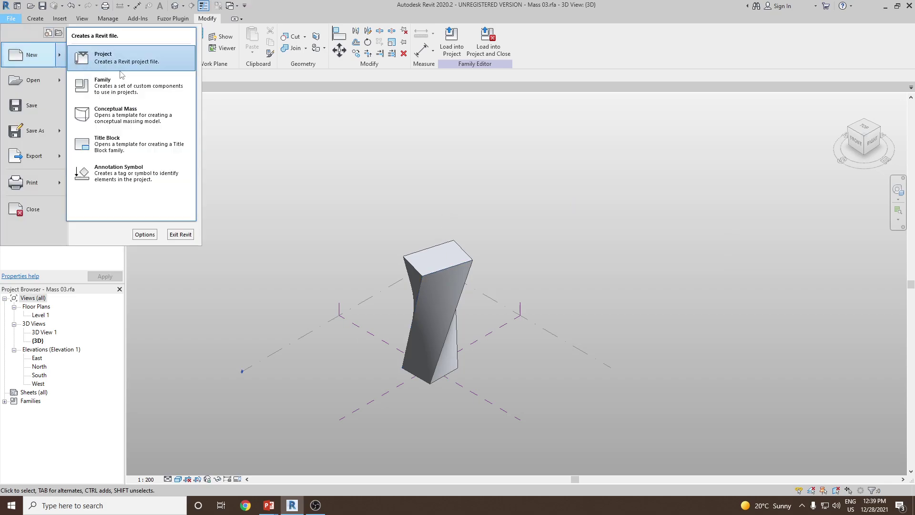
{"action": "left_click", "coordinate": [104, 57]}
{"action": "left_click", "coordinate": [417, 232]}
{"action": "left_click", "coordinate": [418, 239]}
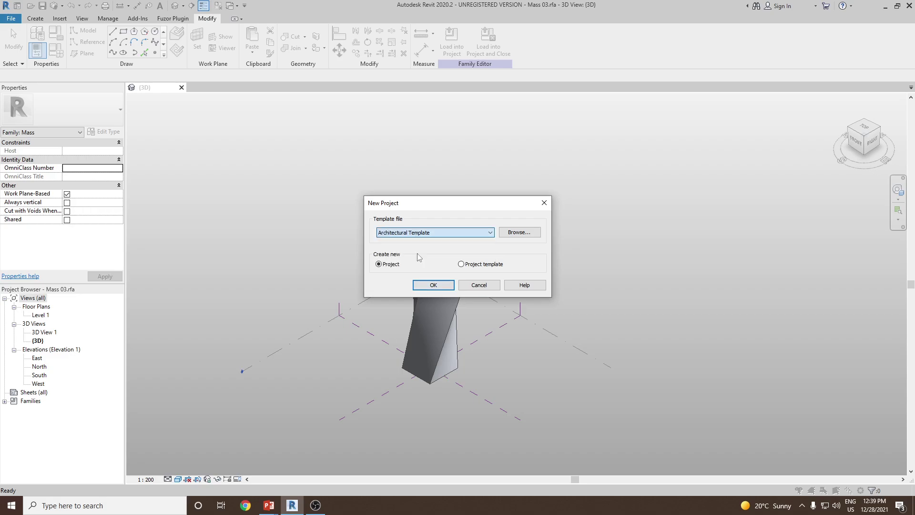
{"action": "left_click", "coordinate": [433, 286]}
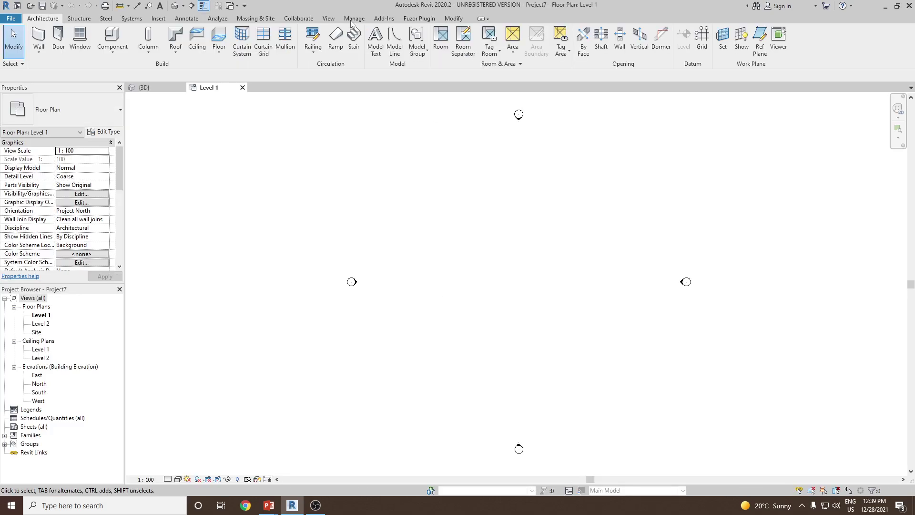
Switch to Mass 03.rfa and load it into the new project
{"action": "left_click", "coordinate": [236, 5]}
{"action": "left_click", "coordinate": [267, 33]}
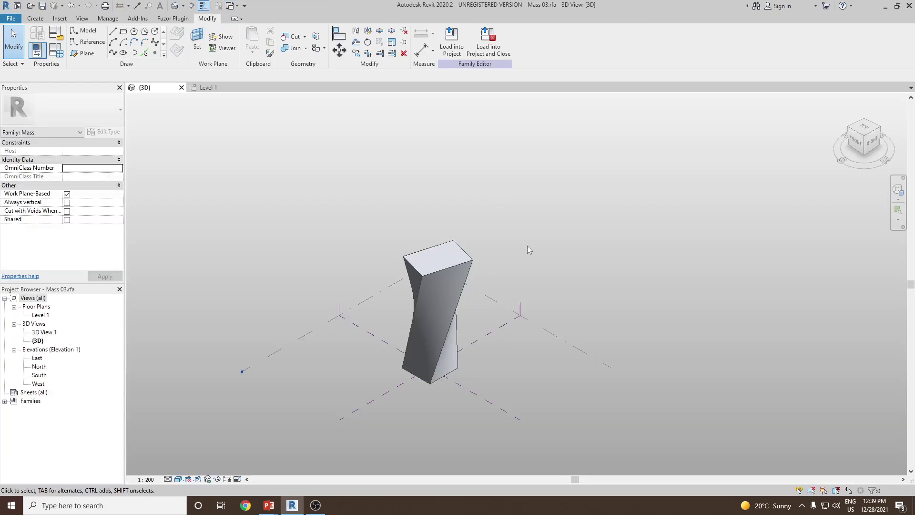
{"action": "left_click", "coordinate": [453, 56]}
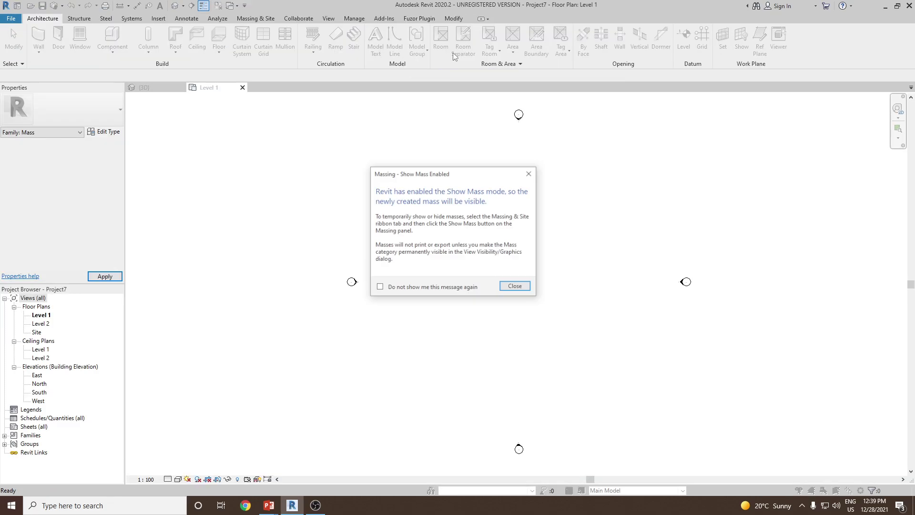
{"action": "left_click", "coordinate": [515, 287]}
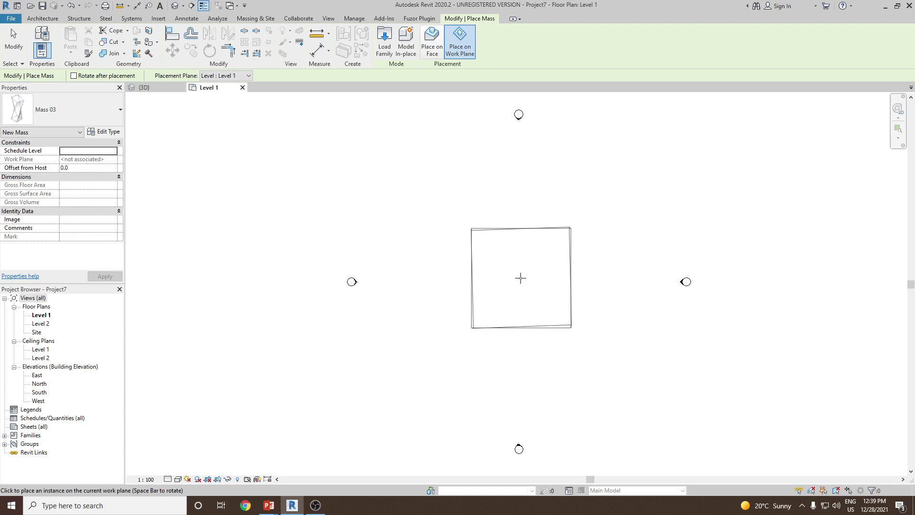
Place the Mass 03 tower on Level 1 and open the default 3D view
{"action": "left_click", "coordinate": [521, 278]}
{"action": "key", "text": "Escape"}
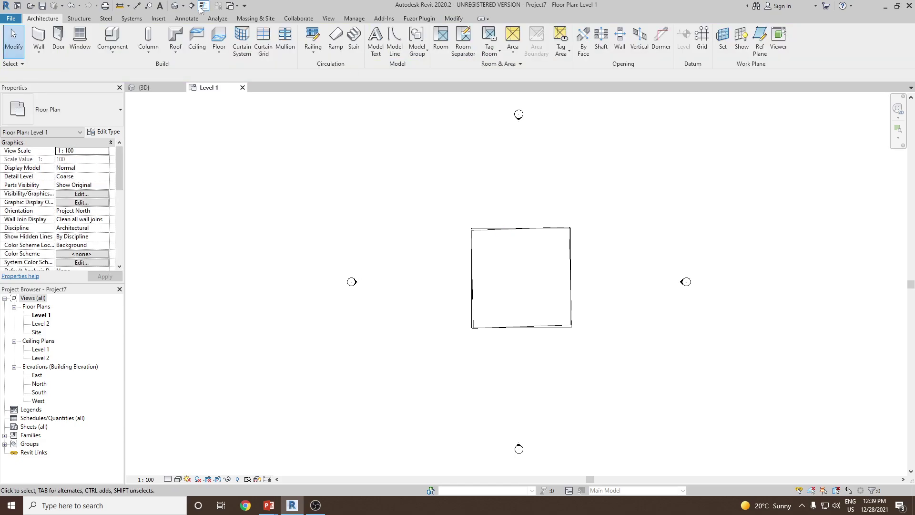
{"action": "left_click", "coordinate": [172, 7]}
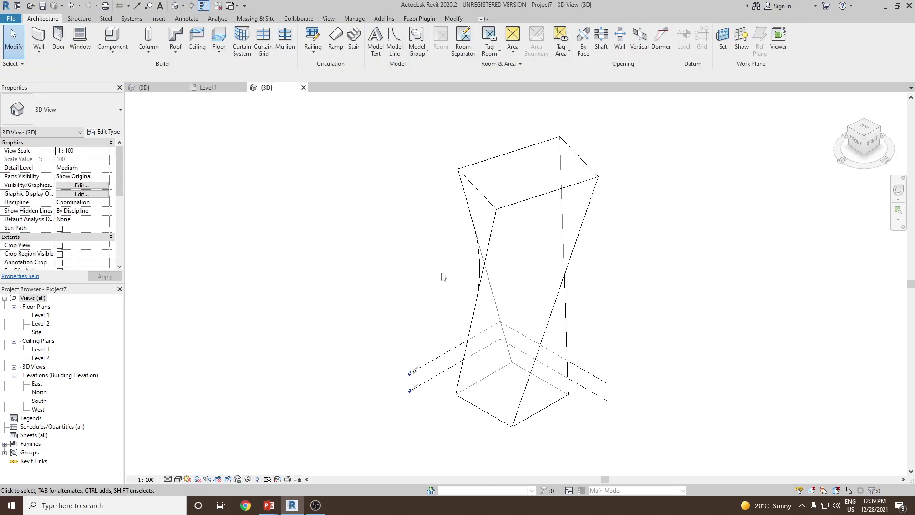
Open the South elevation view from the Project Browser
{"action": "middle_click_drag", "start_coordinate": [639, 333], "coordinate": [655, 276], "text": "shift"}
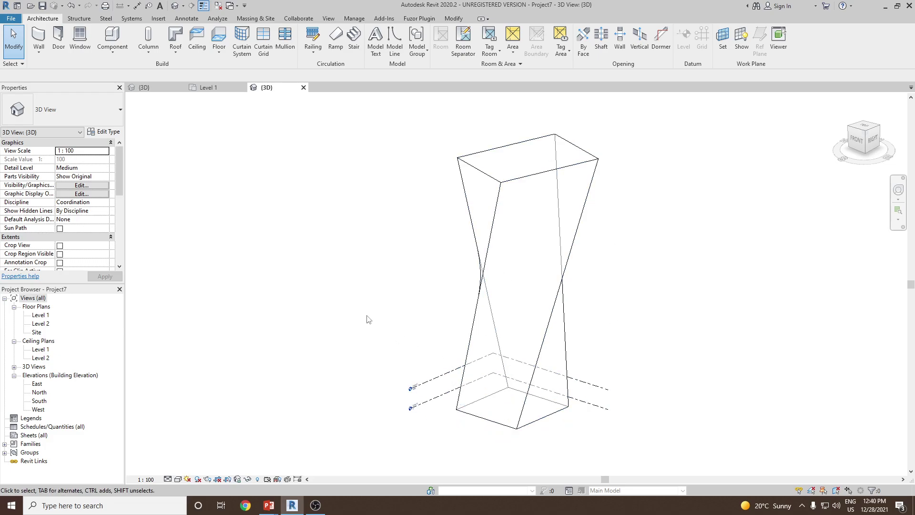
{"action": "double_click", "coordinate": [39, 401]}
{"action": "scroll", "coordinate": [394, 347], "scroll_direction": "down", "scroll_amount": 1}
{"action": "scroll", "coordinate": [553, 419], "scroll_direction": "up", "scroll_amount": 3}
{"action": "scroll", "coordinate": [554, 432], "scroll_direction": "down", "scroll_amount": 1}
Change Level 2's elevation from 4000 to 5000
{"action": "left_click", "coordinate": [615, 416]}
{"action": "scroll", "coordinate": [608, 427], "scroll_direction": "up", "scroll_amount": 2}
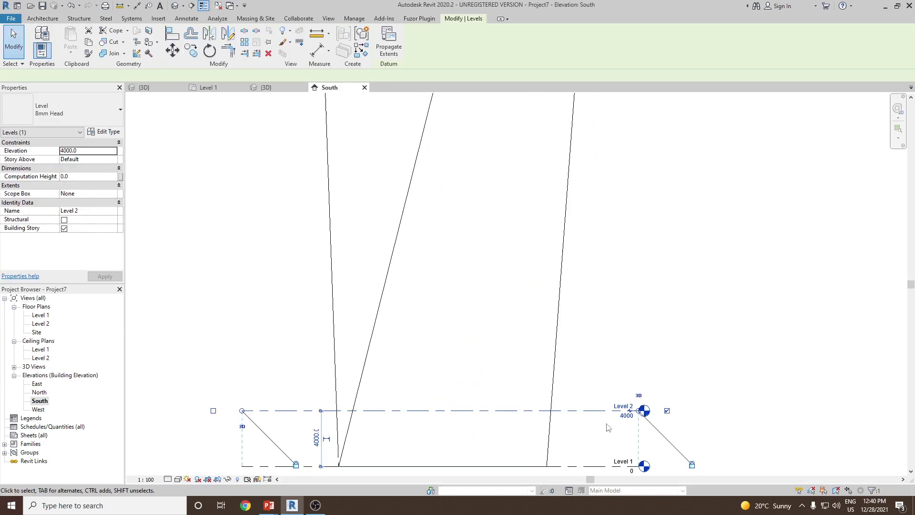
{"action": "middle_click_drag", "start_coordinate": [621, 395], "coordinate": [624, 316]}
{"action": "left_click", "coordinate": [629, 338]}
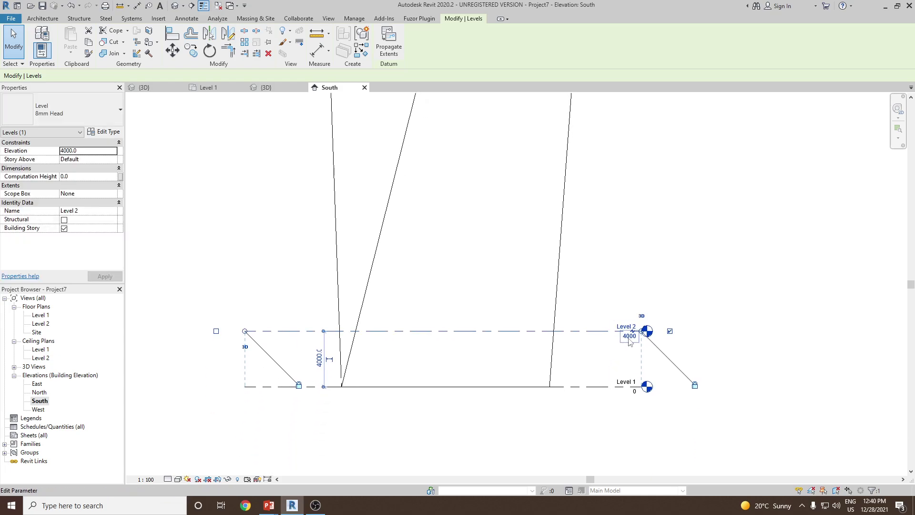
{"action": "type", "text": "5000"}
{"action": "key", "text": "Return"}
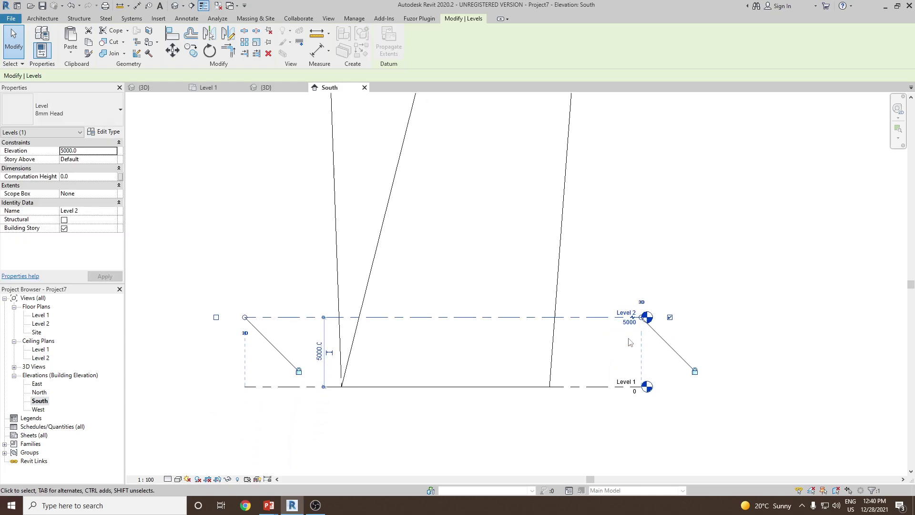
{"action": "left_click", "coordinate": [648, 280]}
{"action": "scroll", "coordinate": [623, 296], "scroll_direction": "down", "scroll_amount": 2}
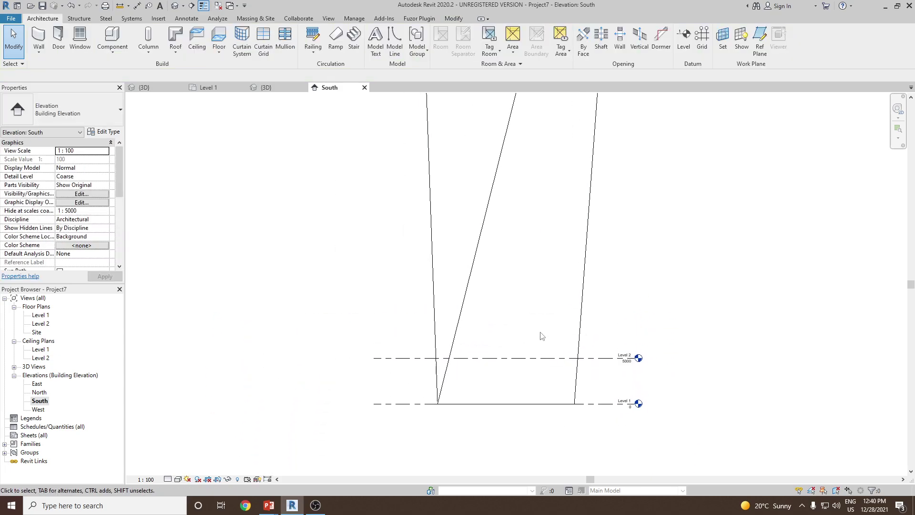
{"action": "scroll", "coordinate": [560, 381], "scroll_direction": "down", "scroll_amount": 1}
{"action": "scroll", "coordinate": [556, 425], "scroll_direction": "down", "scroll_amount": 1}
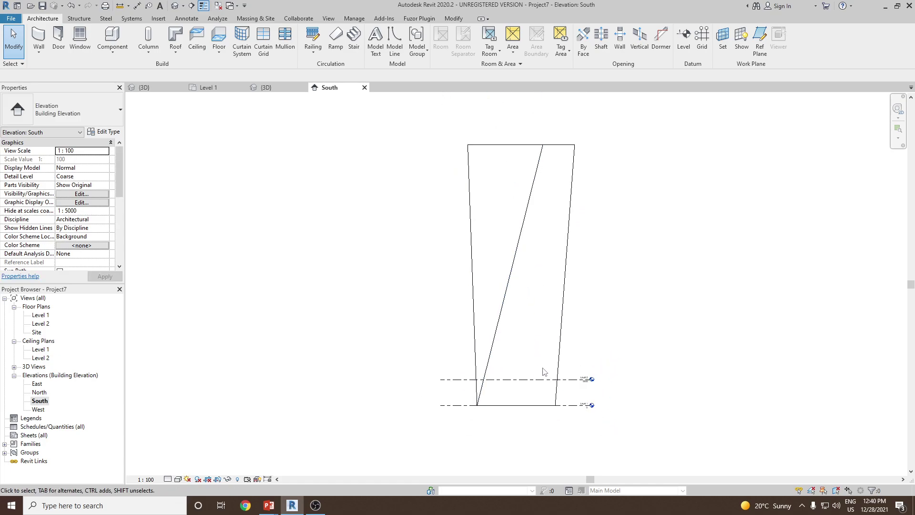
{"action": "scroll", "coordinate": [521, 394], "scroll_direction": "up", "scroll_amount": 2}
Copy Level 2 upward at 5000 spacing, creating levels up to Level 10 at 45000
{"action": "left_click", "coordinate": [432, 384]}
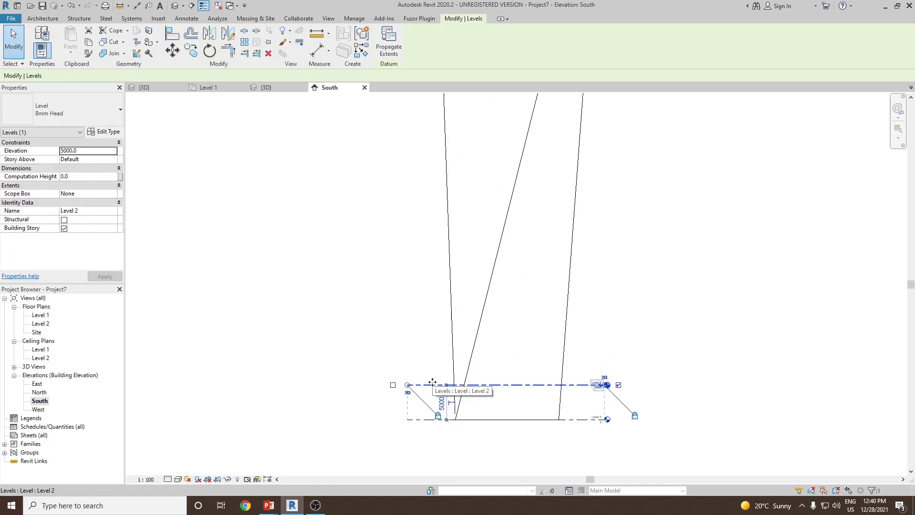
{"action": "left_click", "coordinate": [247, 46]}
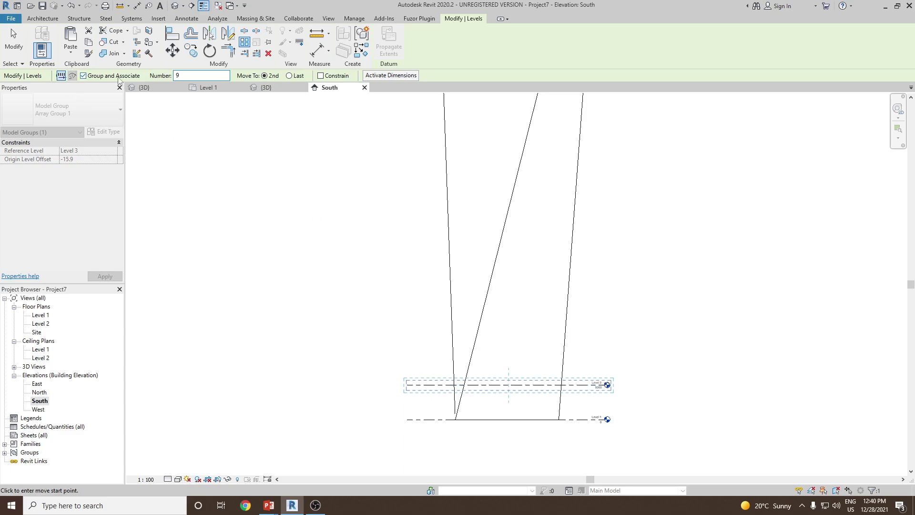
{"action": "left_click", "coordinate": [407, 385]}
{"action": "type", "text": "5"}
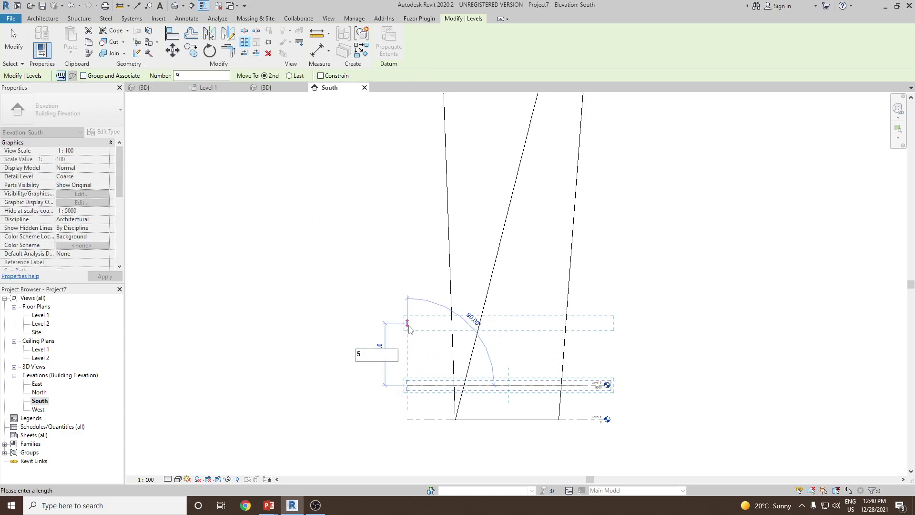
{"action": "key", "text": "Return"}
{"action": "scroll", "coordinate": [409, 327], "scroll_direction": "down", "scroll_amount": 5}
{"action": "scroll", "coordinate": [639, 306], "scroll_direction": "down", "scroll_amount": 1}
{"action": "scroll", "coordinate": [542, 190], "scroll_direction": "up", "scroll_amount": 3}
{"action": "scroll", "coordinate": [629, 161], "scroll_direction": "up", "scroll_amount": 2}
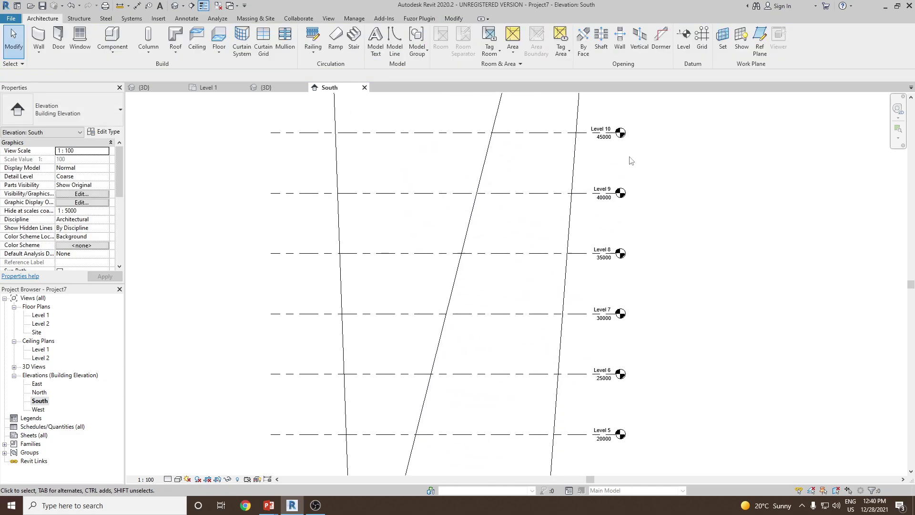
{"action": "scroll", "coordinate": [603, 376], "scroll_direction": "down", "scroll_amount": 3}
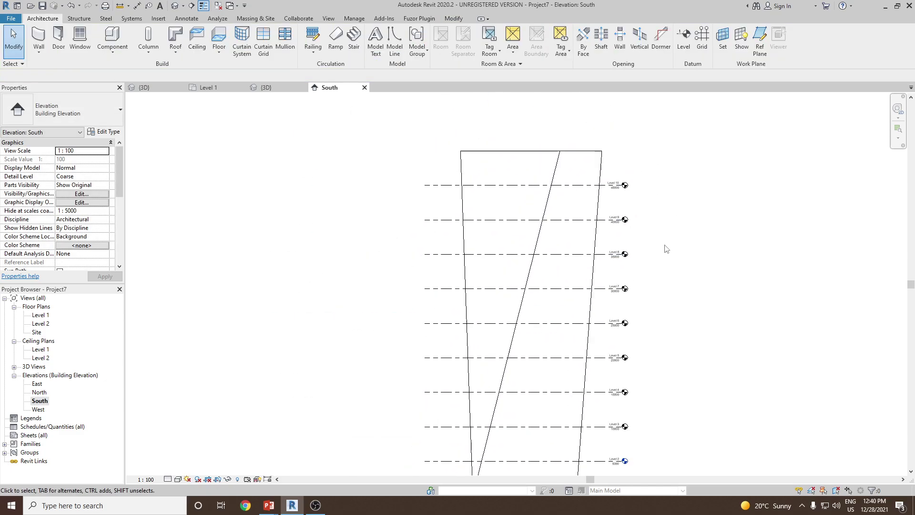
{"action": "scroll", "coordinate": [651, 231], "scroll_direction": "down", "scroll_amount": 1}
Orbit the default 3D view to see the levels cutting the twisted tower
{"action": "left_click", "coordinate": [184, 5]}
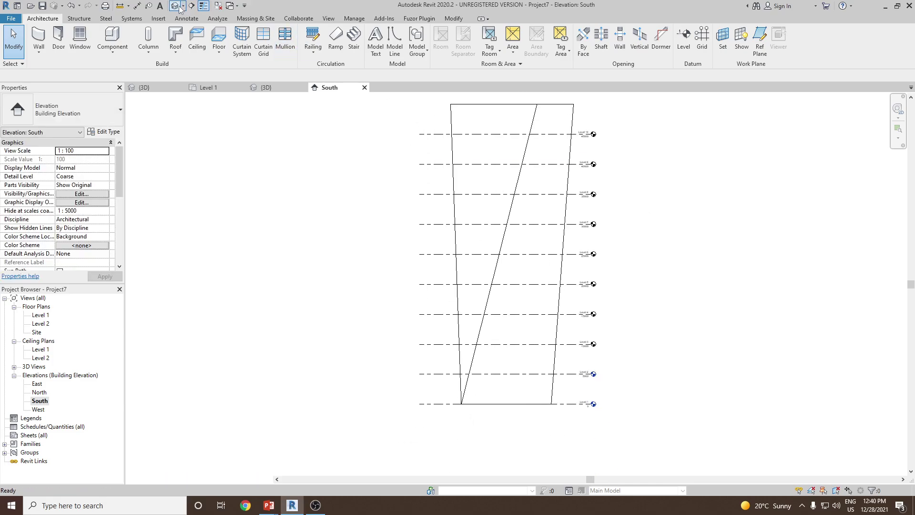
{"action": "middle_click_drag", "start_coordinate": [475, 258], "coordinate": [333, 272], "text": "shift"}
{"action": "middle_click_drag", "start_coordinate": [581, 285], "coordinate": [537, 300], "text": "shift"}
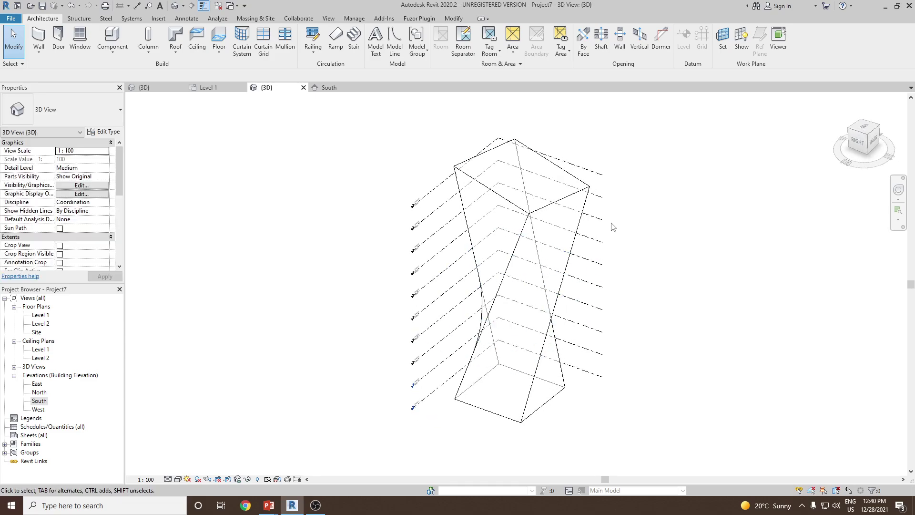
Add mass floors at Levels 1–10, giving 2059.010 m² gross floor area
{"action": "left_click", "coordinate": [573, 200]}
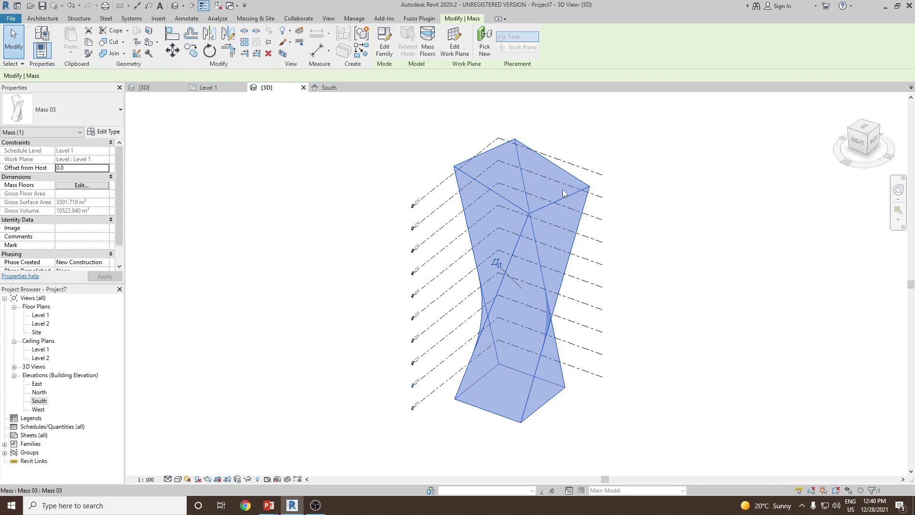
{"action": "left_click", "coordinate": [427, 53]}
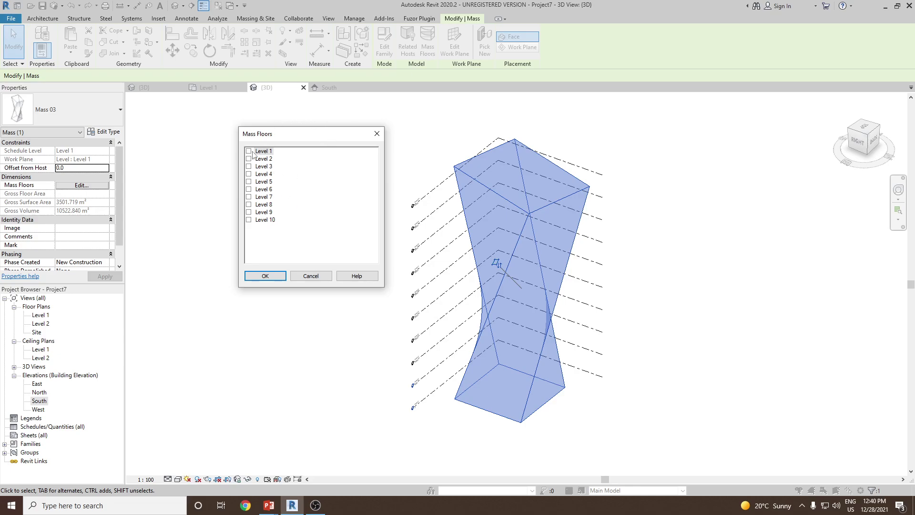
{"action": "left_click", "coordinate": [271, 221], "text": "shift"}
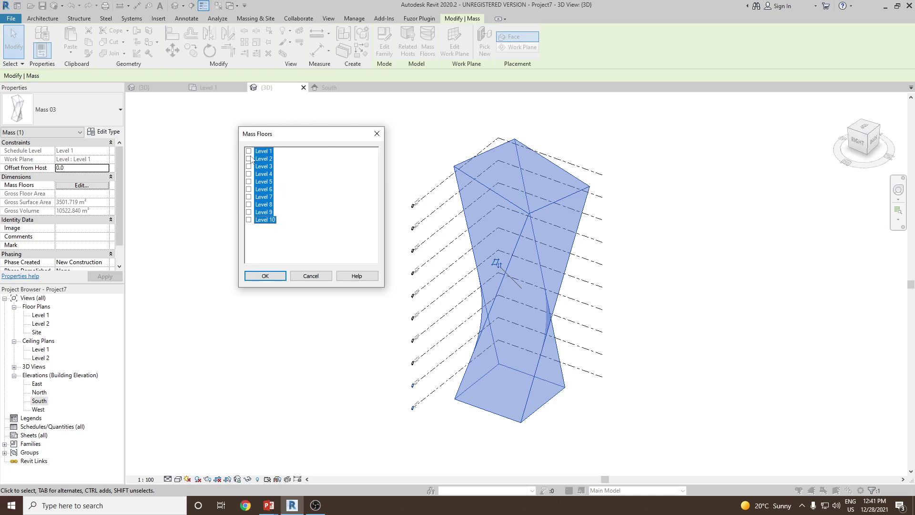
{"action": "left_click", "coordinate": [266, 153]}
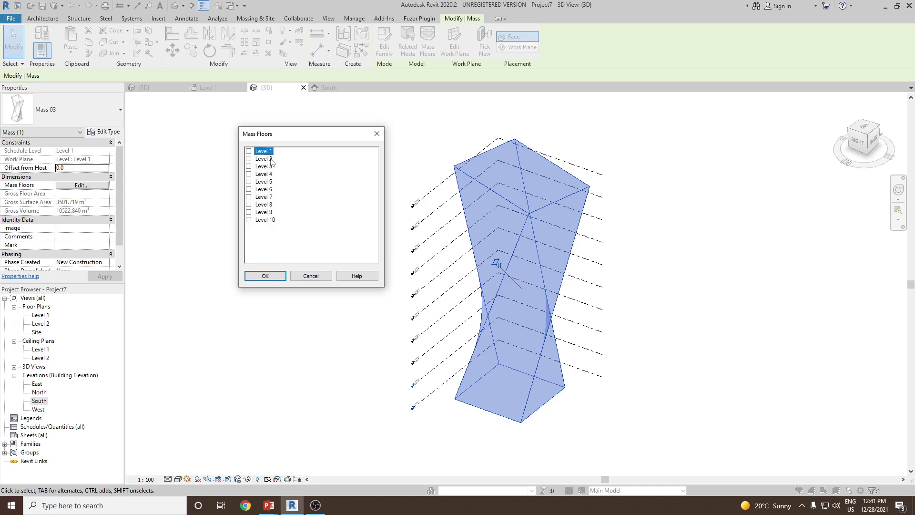
{"action": "left_click", "coordinate": [271, 221], "text": "shift"}
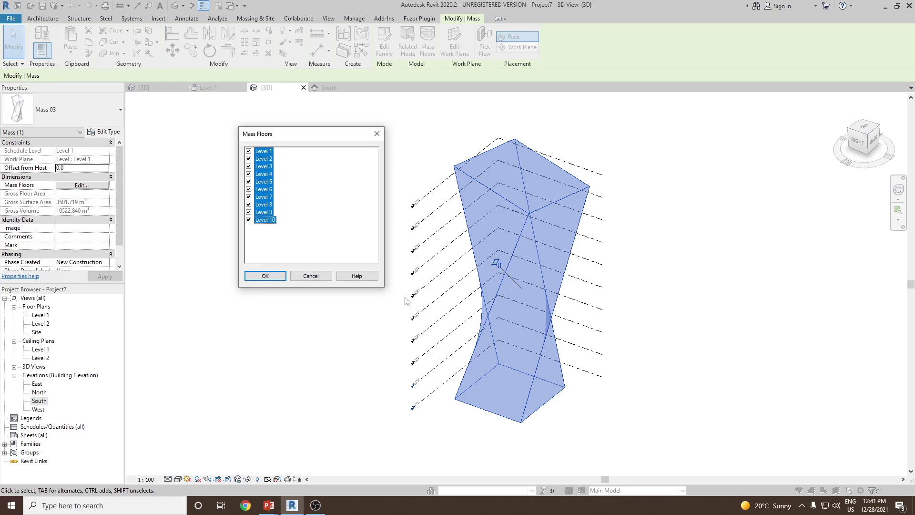
{"action": "left_click", "coordinate": [265, 275]}
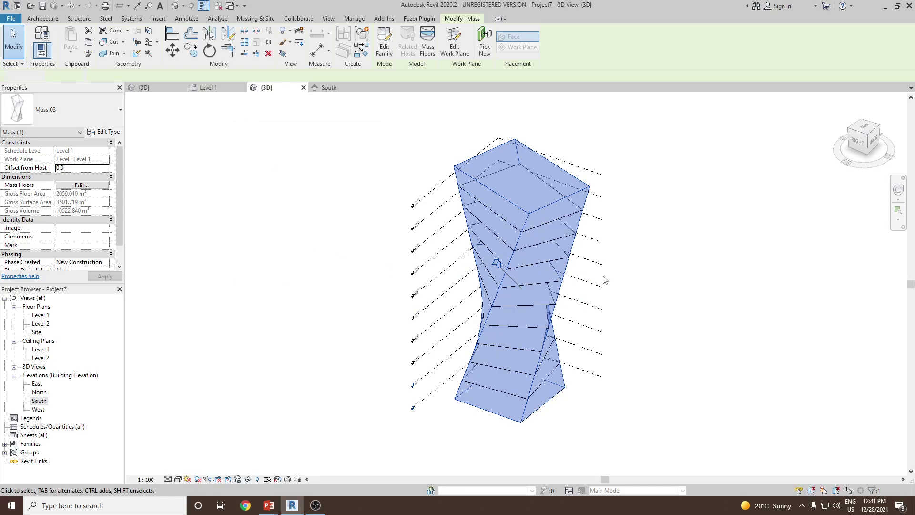
{"action": "left_click", "coordinate": [604, 280]}
{"action": "middle_click_drag", "start_coordinate": [735, 300], "coordinate": [705, 305], "text": "shift"}
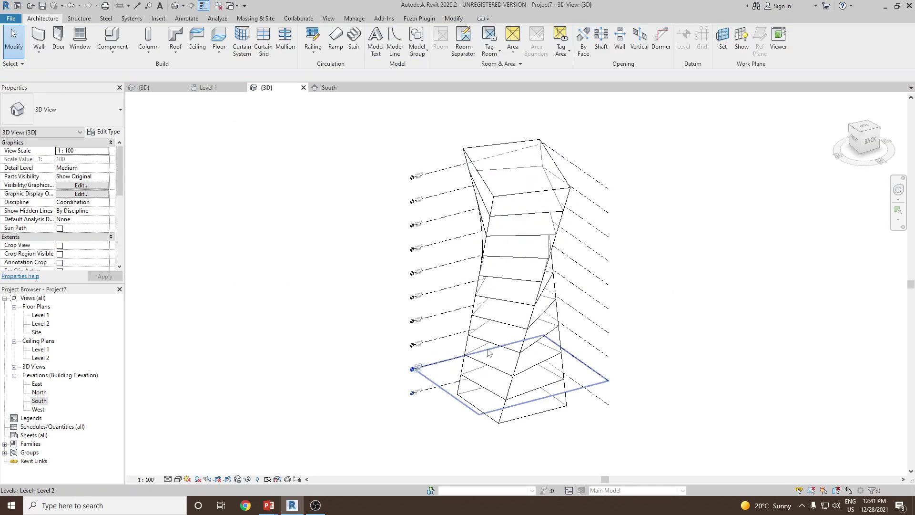
Switch the 3D view to the Shaded visual style so the purple mass floors show
{"action": "left_click", "coordinate": [178, 478]}
{"action": "left_click", "coordinate": [193, 448]}
{"action": "mouse_move", "coordinate": [653, 382]}
{"action": "middle_mouse_down", "text": "shift"}
{"action": "mouse_move", "coordinate": [602, 347]}
{"action": "mouse_move", "coordinate": [490, 321]}
{"action": "mouse_move", "coordinate": [513, 285]}
{"action": "mouse_move", "coordinate": [472, 181]}
{"action": "middle_mouse_up", "text": "shift"}
{"action": "scroll", "coordinate": [464, 161], "scroll_direction": "up", "scroll_amount": 5}
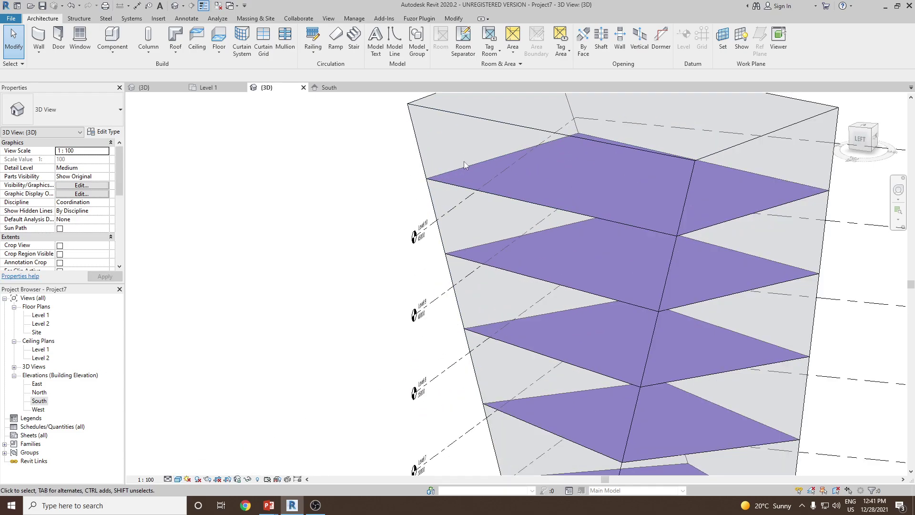
{"action": "scroll", "coordinate": [464, 161], "scroll_direction": "up", "scroll_amount": 3}
{"action": "scroll", "coordinate": [395, 206], "scroll_direction": "up", "scroll_amount": 2}
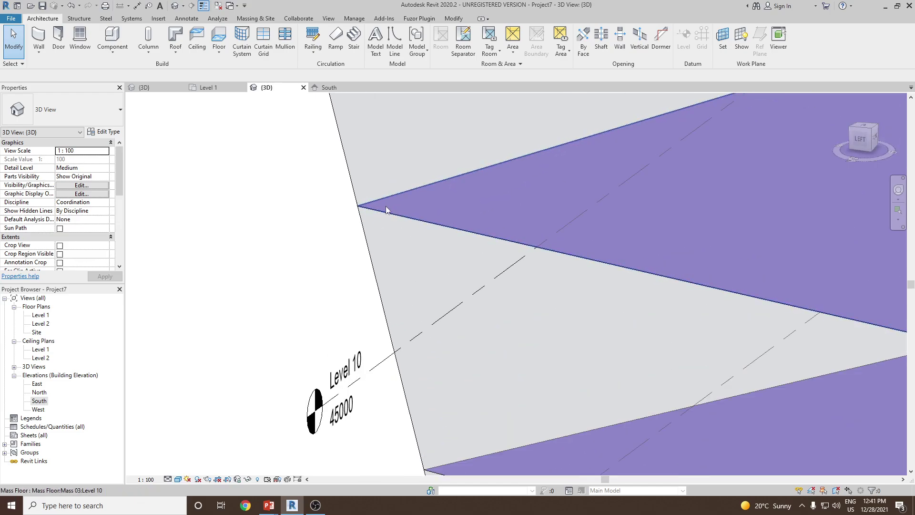
{"action": "scroll", "coordinate": [418, 212], "scroll_direction": "down", "scroll_amount": 2}
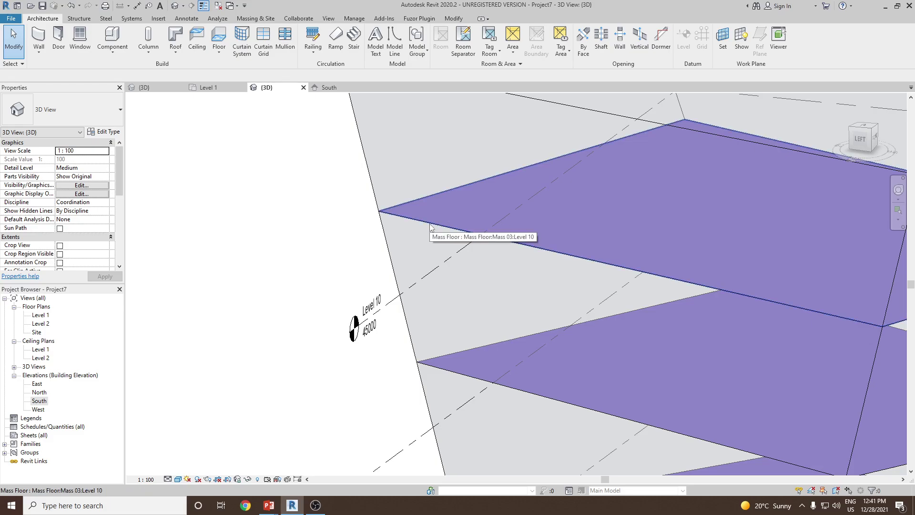
Select and inspect the Level 10 mass floor, which measures 282.963 m²
{"action": "left_click", "coordinate": [430, 226]}
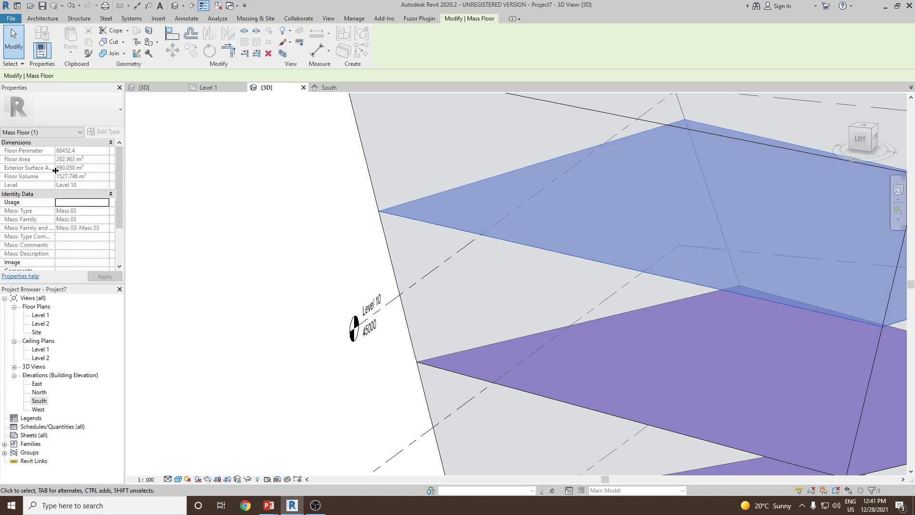
{"action": "scroll", "coordinate": [603, 259], "scroll_direction": "down", "scroll_amount": 5}
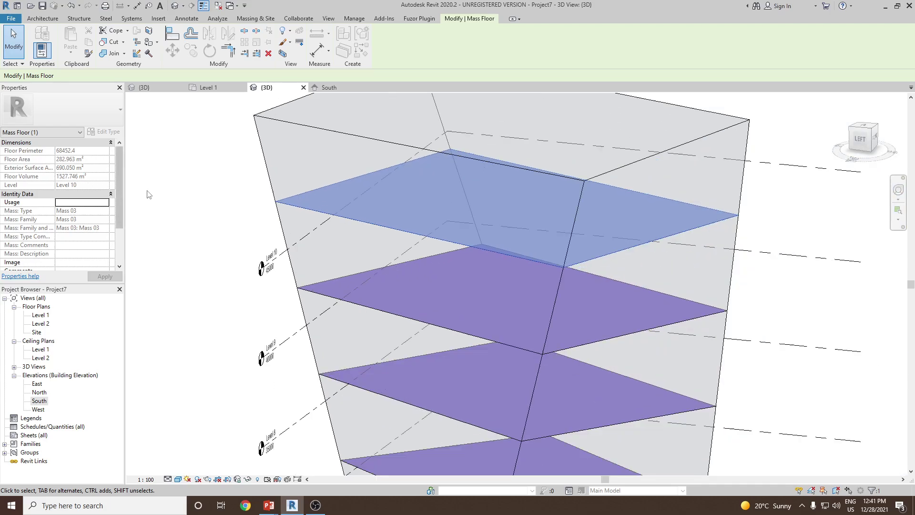
{"action": "left_click", "coordinate": [699, 264]}
{"action": "middle_click_drag", "start_coordinate": [698, 264], "coordinate": [601, 296], "text": "shift"}
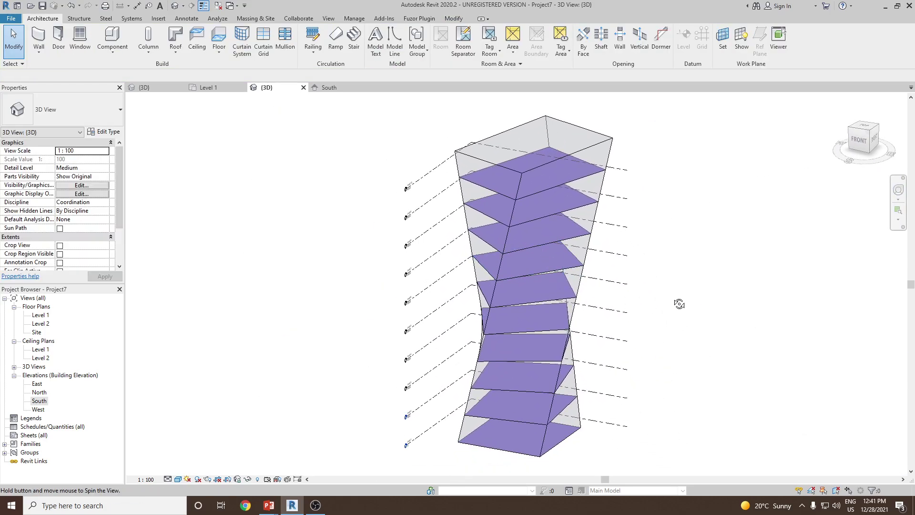
{"action": "left_click", "coordinate": [270, 19]}
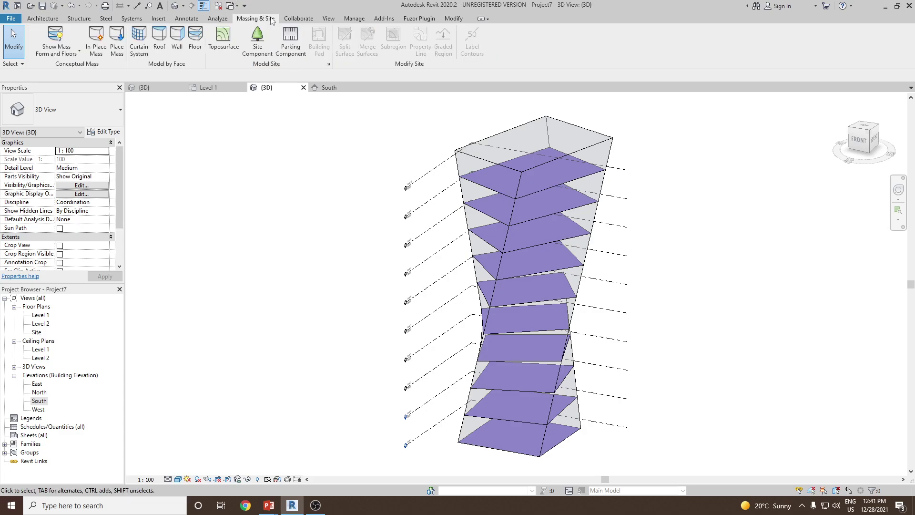
Build Generic 150mm floor slabs on all ten mass floors with Floor by Face
{"action": "left_click", "coordinate": [194, 46]}
{"action": "scroll", "coordinate": [402, 146], "scroll_direction": "down", "scroll_amount": 2}
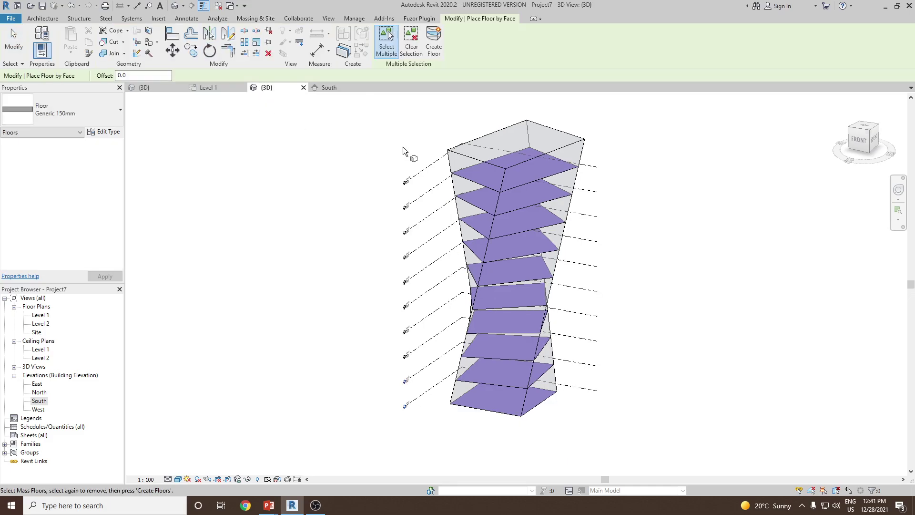
{"action": "left_click_drag", "start_coordinate": [417, 130], "coordinate": [594, 390]}
{"action": "left_click", "coordinate": [430, 48]}
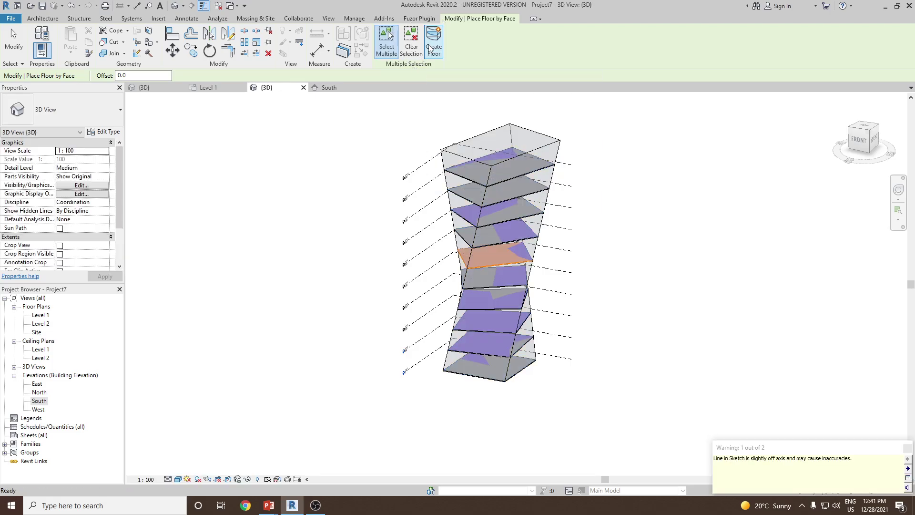
{"action": "key", "text": "Escape"}
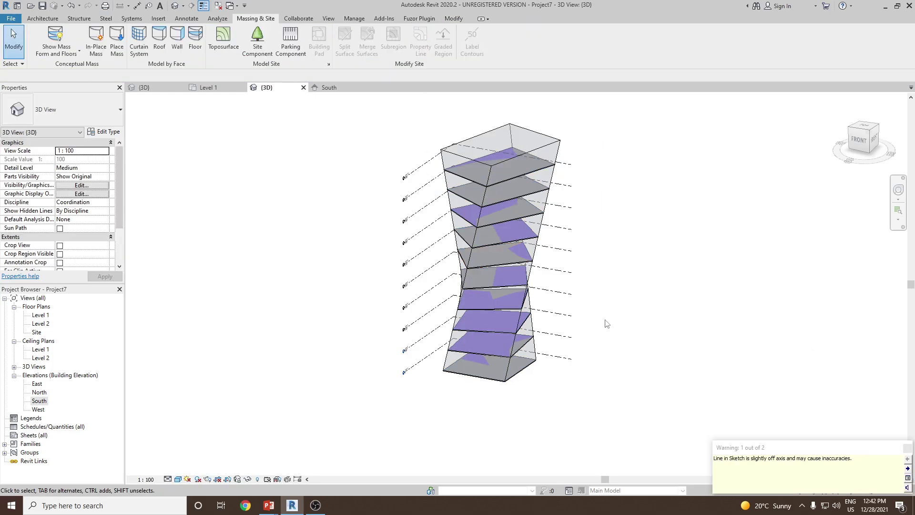
{"action": "left_click", "coordinate": [907, 449]}
{"action": "middle_click_drag", "start_coordinate": [654, 322], "coordinate": [641, 284], "text": "shift"}
{"action": "scroll", "coordinate": [496, 226], "scroll_direction": "up", "scroll_amount": 5}
{"action": "scroll", "coordinate": [642, 284], "scroll_direction": "down", "scroll_amount": 5}
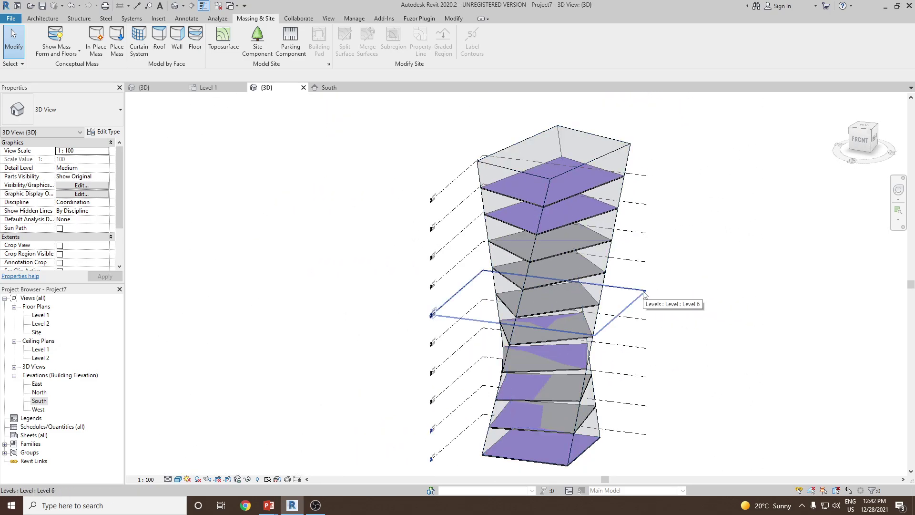
Create a Generic 400mm roof on the tower mass's top face using Roof by Face
{"action": "left_click", "coordinate": [157, 49]}
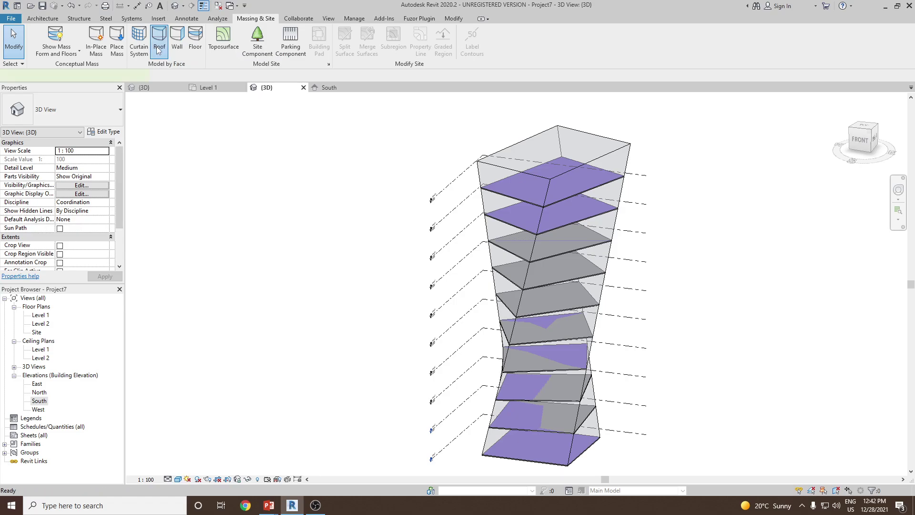
{"action": "left_click", "coordinate": [526, 141]}
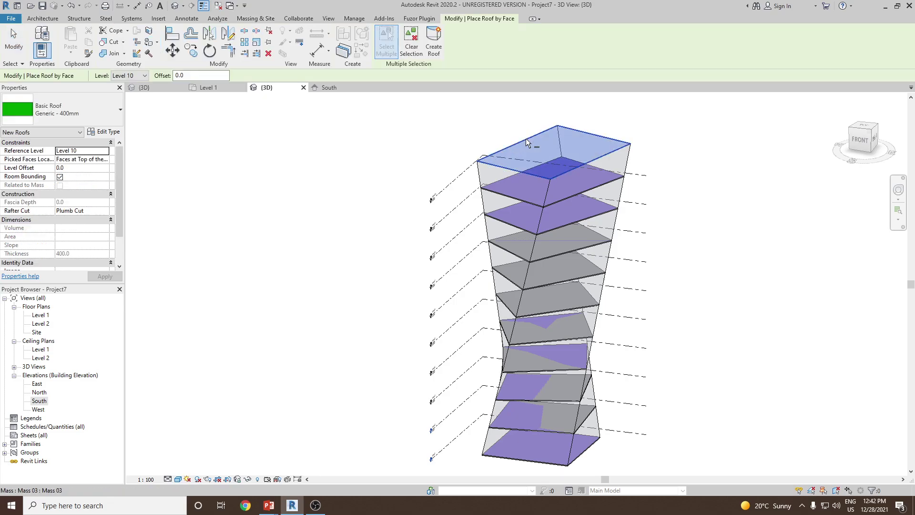
{"action": "left_click", "coordinate": [430, 49]}
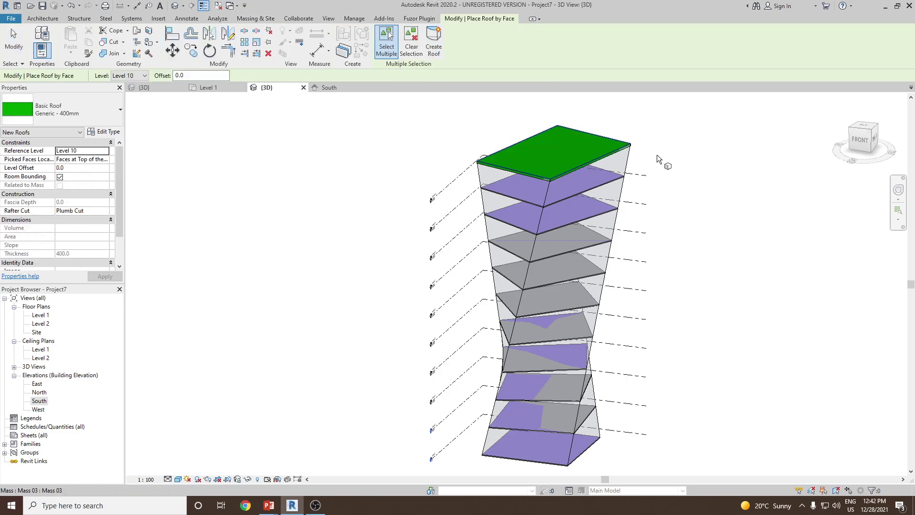
{"action": "key", "text": "Escape"}
{"action": "middle_click_drag", "start_coordinate": [705, 190], "coordinate": [764, 247], "text": "shift"}
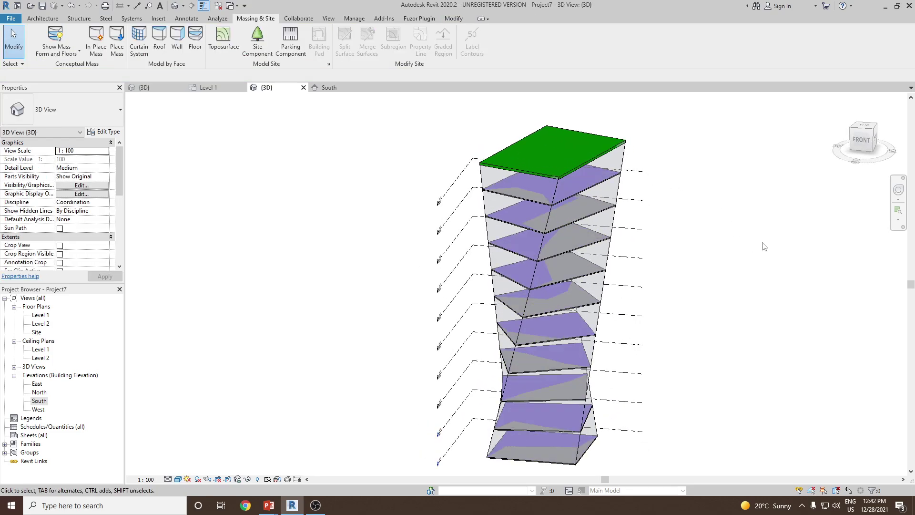
Place walls by face on the tower's left, right and front mass faces
{"action": "left_click", "coordinate": [176, 38]}
{"action": "middle_click_drag", "start_coordinate": [471, 238], "coordinate": [521, 225], "text": "shift"}
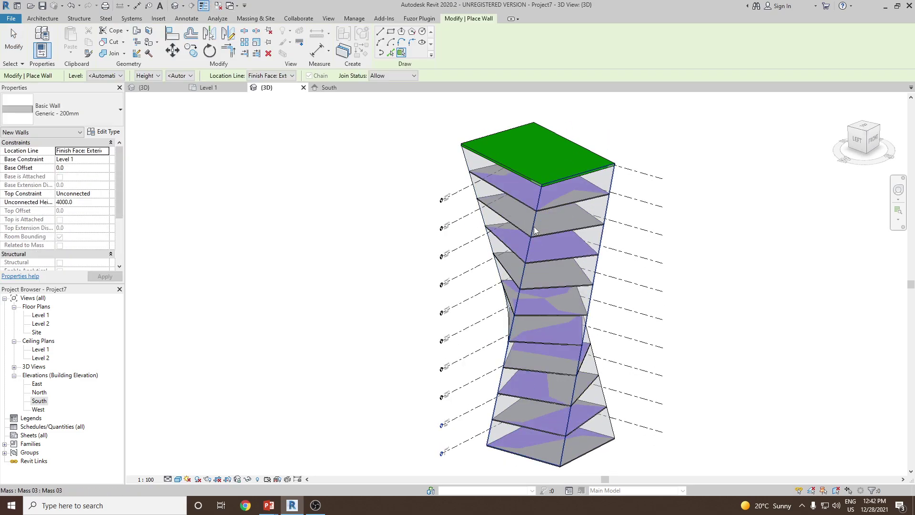
{"action": "left_click", "coordinate": [534, 230]}
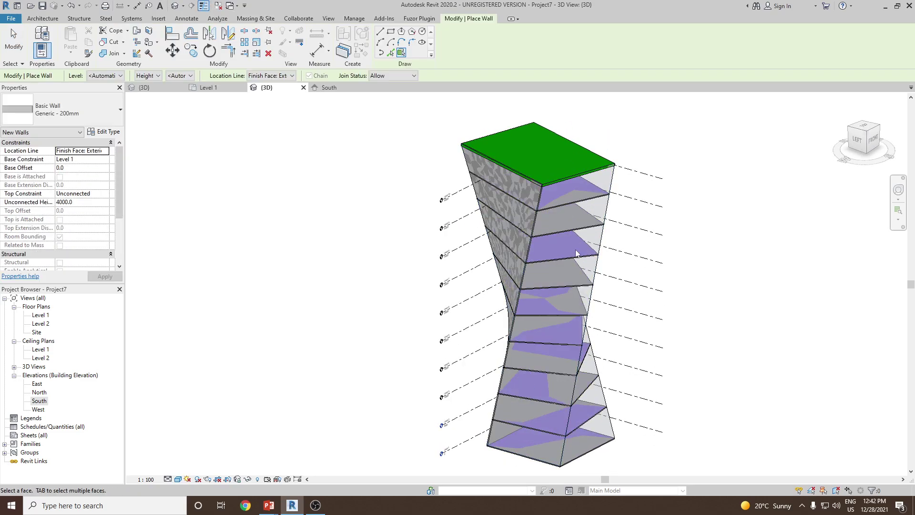
{"action": "left_click", "coordinate": [601, 249]}
{"action": "middle_click_drag", "start_coordinate": [649, 272], "coordinate": [582, 290], "text": "shift"}
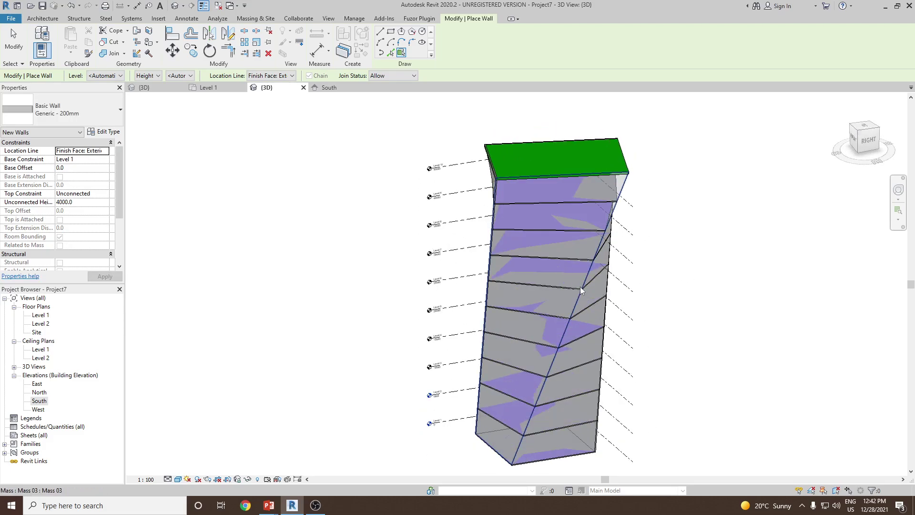
{"action": "left_click", "coordinate": [583, 290]}
{"action": "middle_click_drag", "start_coordinate": [638, 310], "coordinate": [619, 298], "text": "shift"}
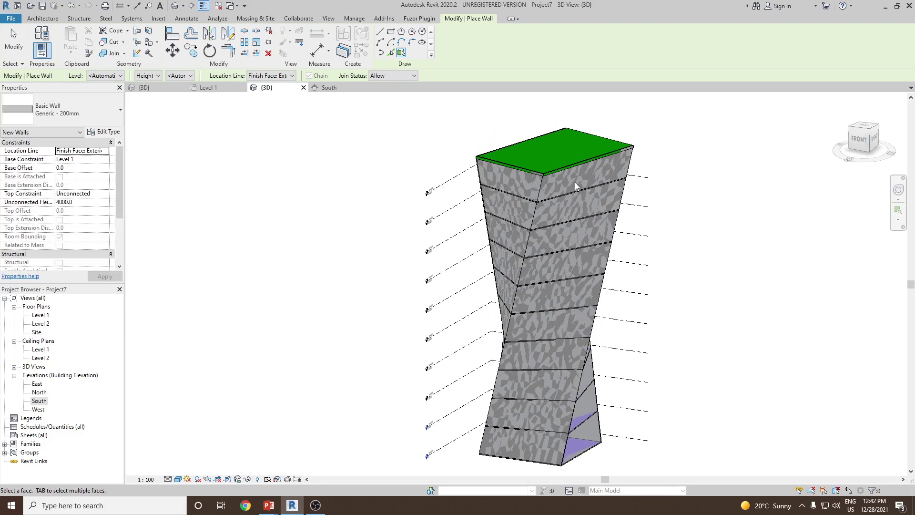
Undo the face walls, leaving the mass with its floors and roof
{"action": "key", "text": "ctrl+z"}
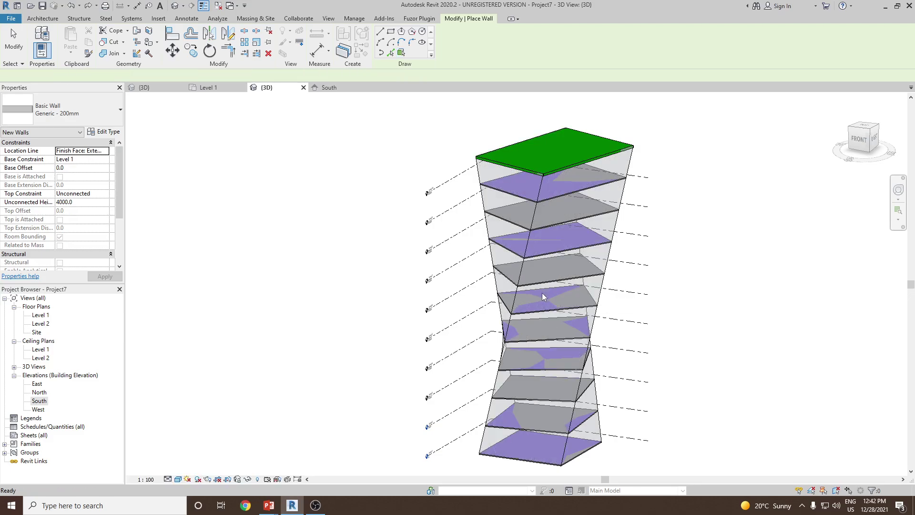
{"action": "middle_click_drag", "start_coordinate": [566, 304], "coordinate": [518, 320], "text": "shift"}
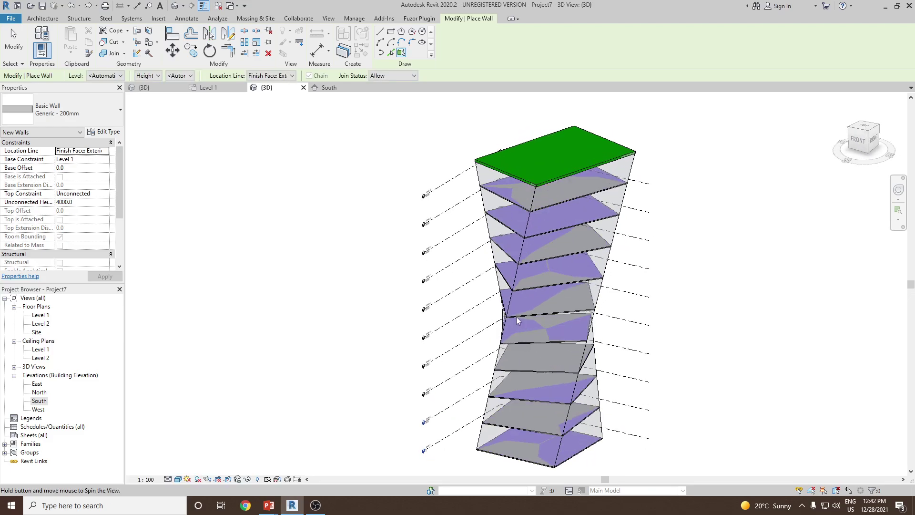
{"action": "left_click", "coordinate": [247, 20]}
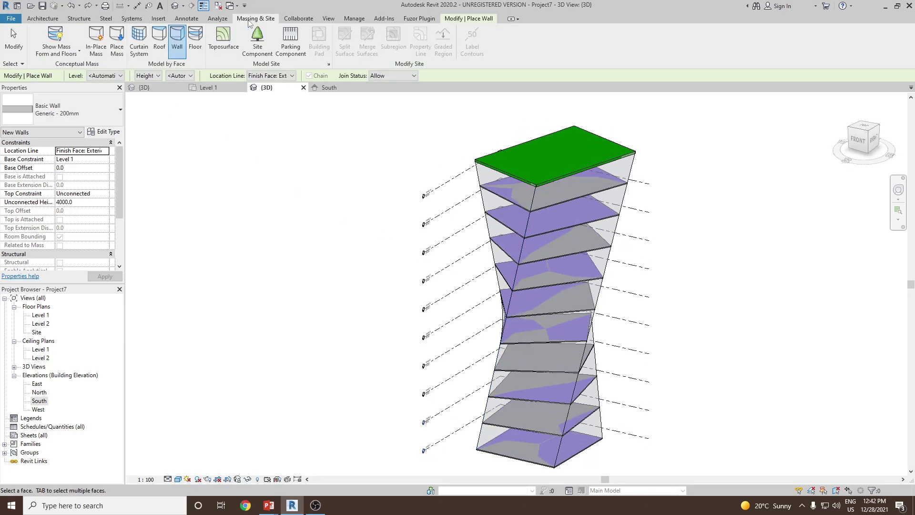
Apply a 1500 x 3000mm curtain system to the tower's side faces
{"action": "left_click", "coordinate": [140, 48]}
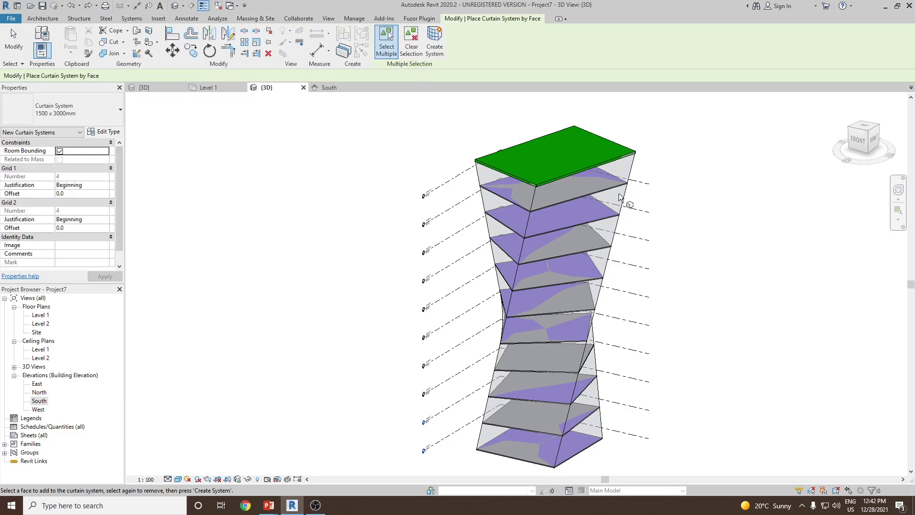
{"action": "middle_click_drag", "start_coordinate": [651, 246], "coordinate": [591, 301], "text": "shift"}
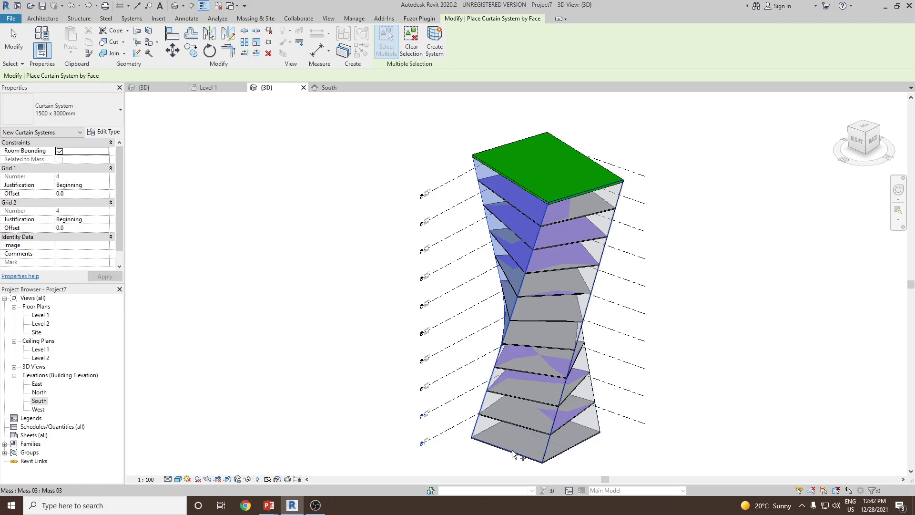
{"action": "mouse_move", "coordinate": [609, 439]}
{"action": "middle_mouse_down", "text": "shift"}
{"action": "mouse_move", "coordinate": [596, 444]}
{"action": "mouse_move", "coordinate": [620, 438]}
{"action": "middle_mouse_up", "text": "shift"}
{"action": "left_click", "coordinate": [613, 439]}
{"action": "middle_click_drag", "start_coordinate": [670, 348], "coordinate": [725, 324], "text": "shift"}
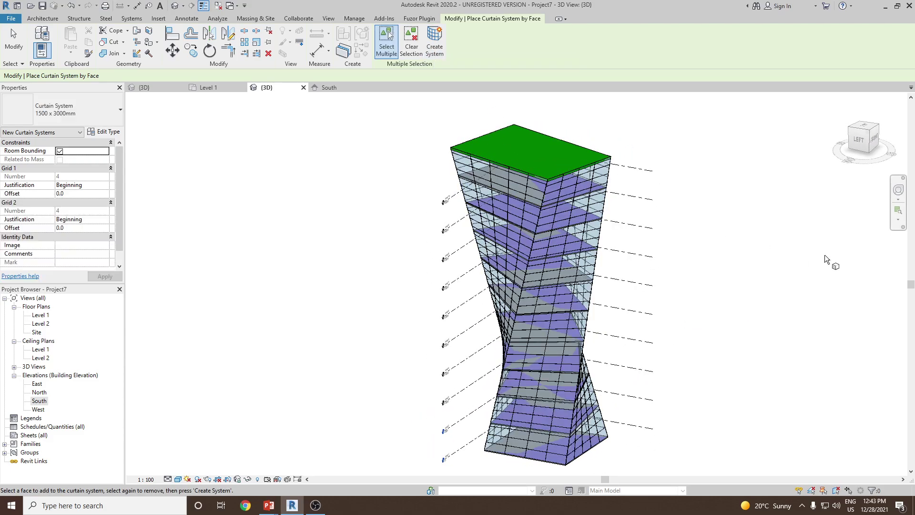
{"action": "key", "text": "Escape"}
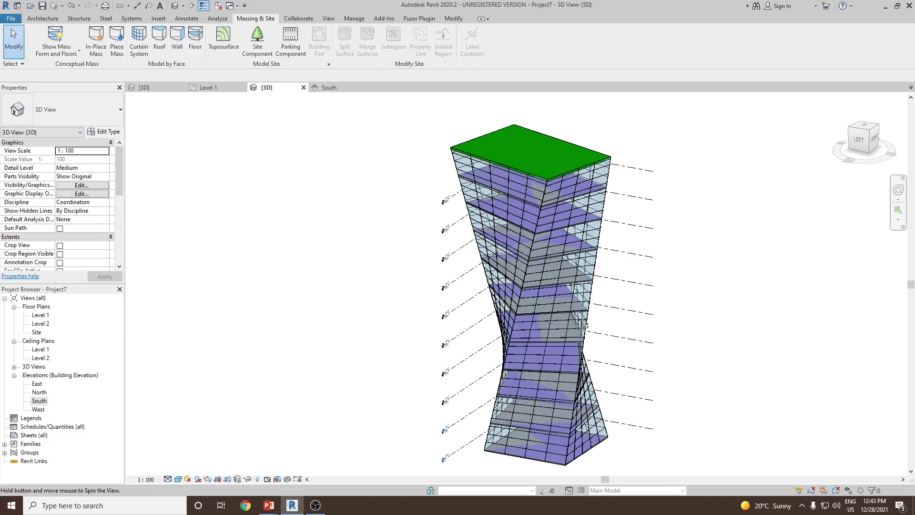
Window-select the entire curtain-clad tower, all 802 elements
{"action": "scroll", "coordinate": [550, 250], "scroll_direction": "up", "scroll_amount": 3}
{"action": "scroll", "coordinate": [550, 250], "scroll_direction": "up", "scroll_amount": 1}
{"action": "scroll", "coordinate": [503, 176], "scroll_direction": "down", "scroll_amount": 2}
{"action": "mouse_move", "coordinate": [503, 176]}
{"action": "middle_mouse_down", "text": "shift"}
{"action": "mouse_move", "coordinate": [581, 233]}
{"action": "mouse_move", "coordinate": [497, 176]}
{"action": "middle_mouse_up", "text": "shift"}
{"action": "scroll", "coordinate": [582, 232], "scroll_direction": "down", "scroll_amount": 2}
{"action": "scroll", "coordinate": [497, 176], "scroll_direction": "up", "scroll_amount": 2}
{"action": "scroll", "coordinate": [497, 177], "scroll_direction": "down", "scroll_amount": 4}
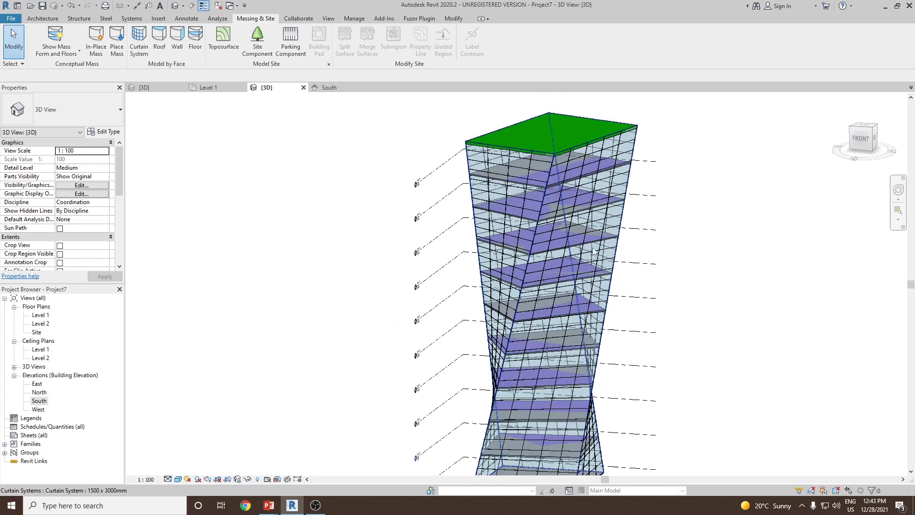
{"action": "middle_click_drag", "start_coordinate": [548, 234], "coordinate": [579, 266], "text": "shift"}
{"action": "left_click_drag", "start_coordinate": [414, 115], "coordinate": [688, 446]}
Filter the selection down to only the 10 Mass Floor elements and bring up their context menu
{"action": "left_click", "coordinate": [874, 491]}
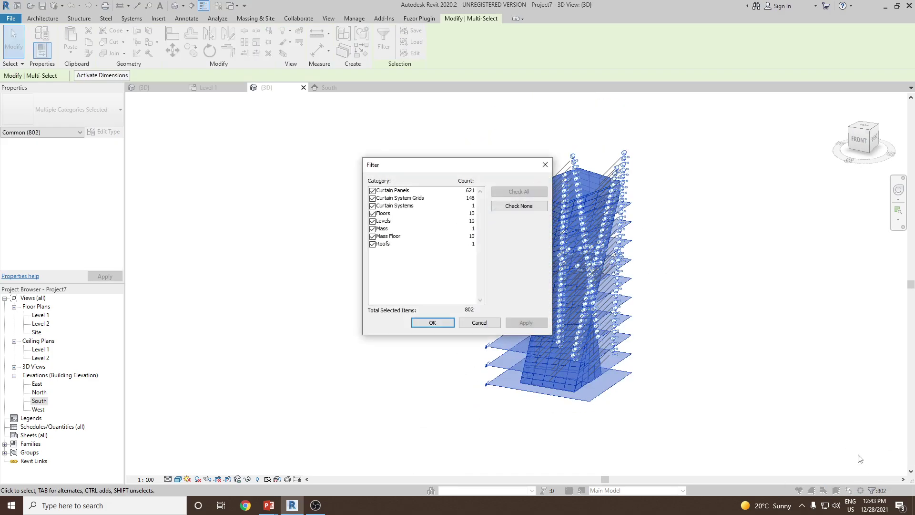
{"action": "left_click", "coordinate": [525, 209]}
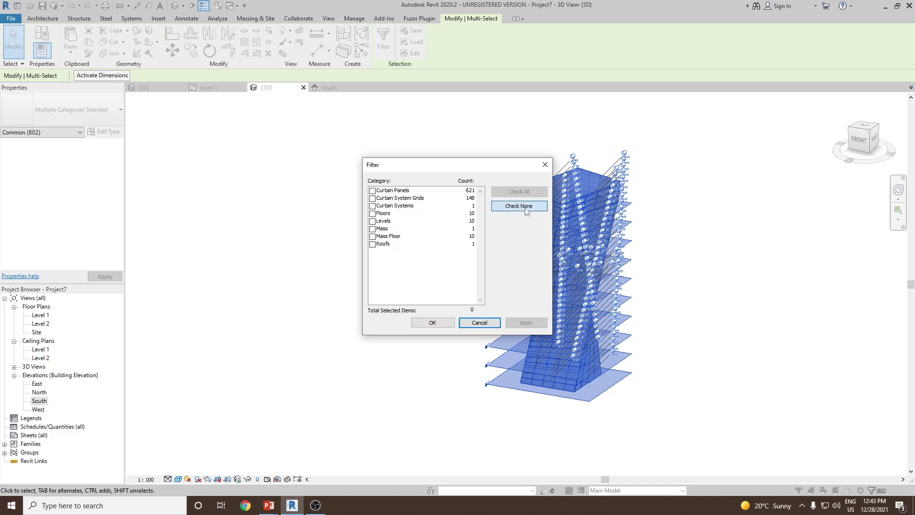
{"action": "left_click", "coordinate": [372, 237]}
{"action": "left_click", "coordinate": [515, 323]}
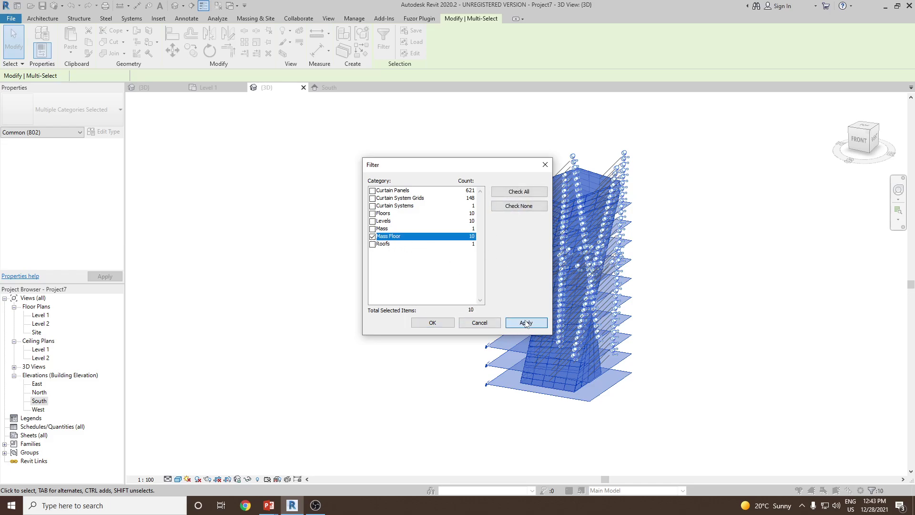
{"action": "left_click", "coordinate": [433, 323]}
{"action": "right_click", "coordinate": [419, 244]}
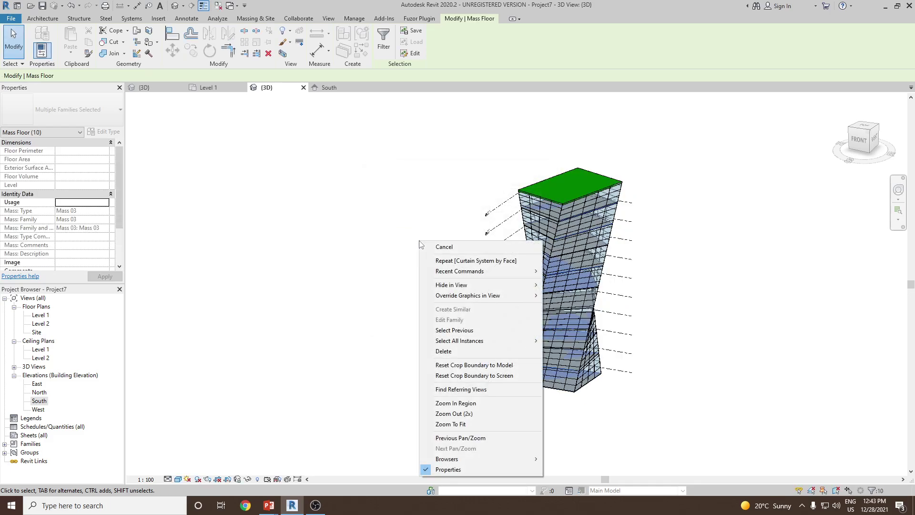
Hide the selected mass floors in this 3D view and inspect the glazing
{"action": "mouse_move", "coordinate": [448, 288]}
{"action": "left_click", "coordinate": [580, 288]}
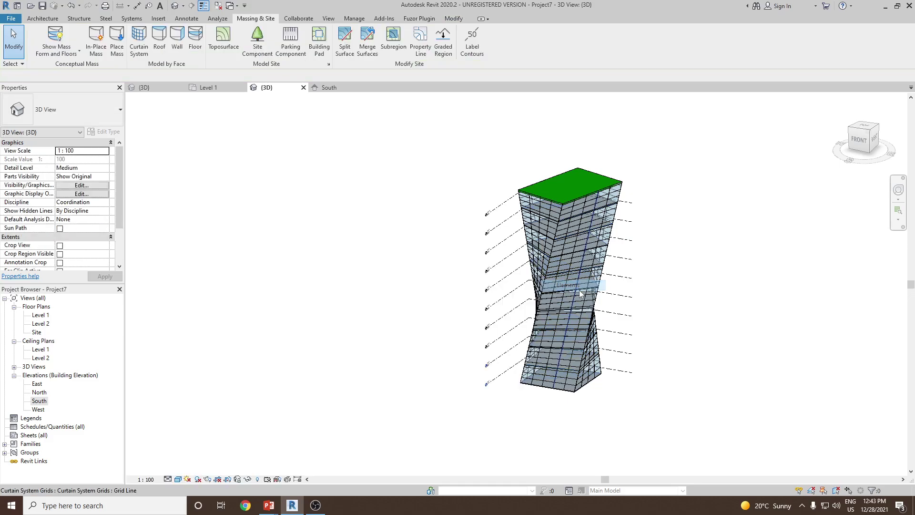
{"action": "middle_click_drag", "start_coordinate": [679, 303], "coordinate": [597, 321], "text": "shift"}
{"action": "scroll", "coordinate": [585, 298], "scroll_direction": "up", "scroll_amount": 3}
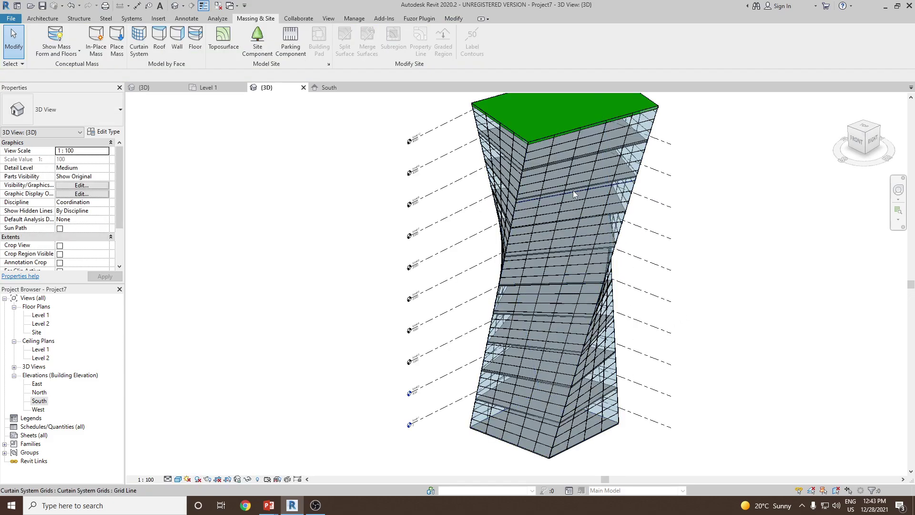
{"action": "scroll", "coordinate": [527, 139], "scroll_direction": "up", "scroll_amount": 6}
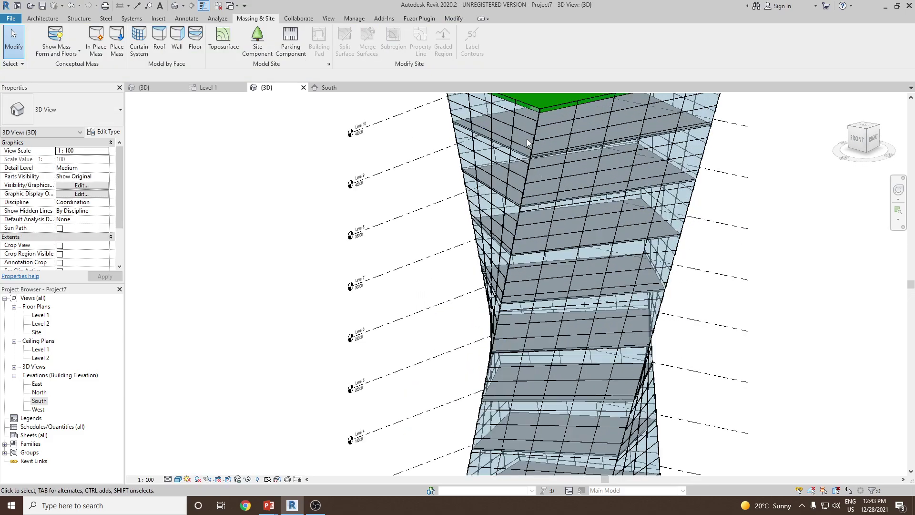
{"action": "scroll", "coordinate": [511, 177], "scroll_direction": "down", "scroll_amount": 8}
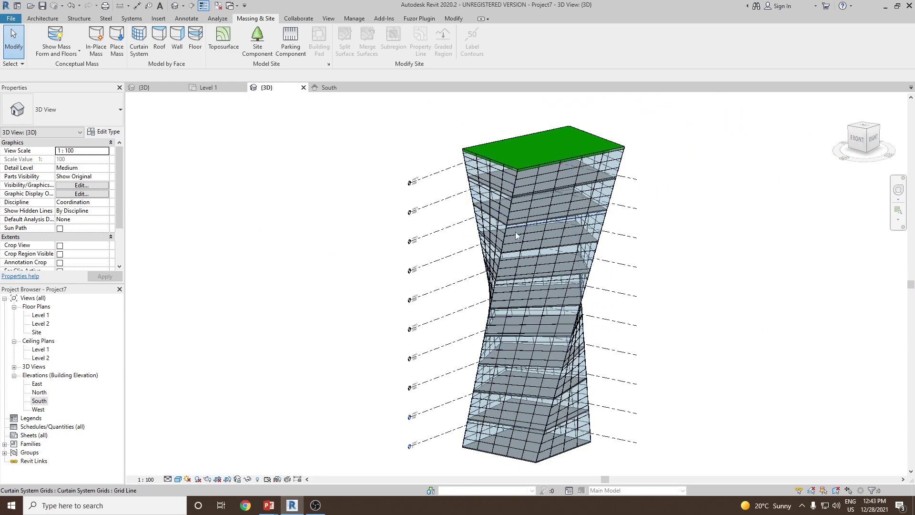
{"action": "scroll", "coordinate": [372, 263], "scroll_direction": "down", "scroll_amount": 1}
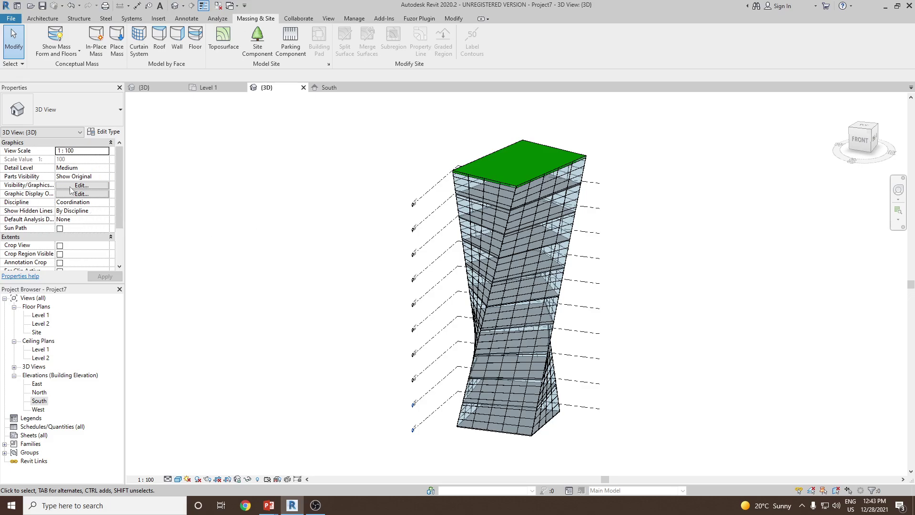
Turn off the Levels annotation category in the view's Visibility/Graphics settings
{"action": "key", "text": "v"}
{"action": "key", "text": "v"}
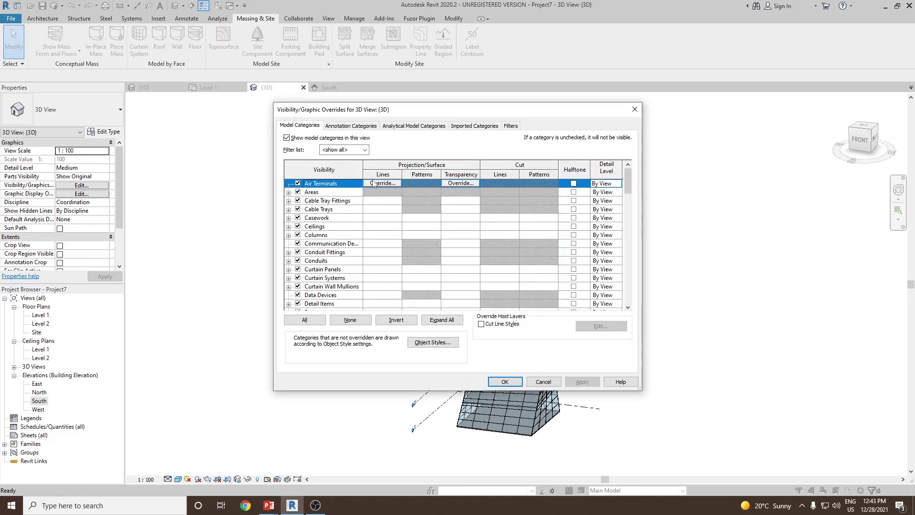
{"action": "left_click", "coordinate": [359, 127]}
{"action": "left_click", "coordinate": [350, 235]}
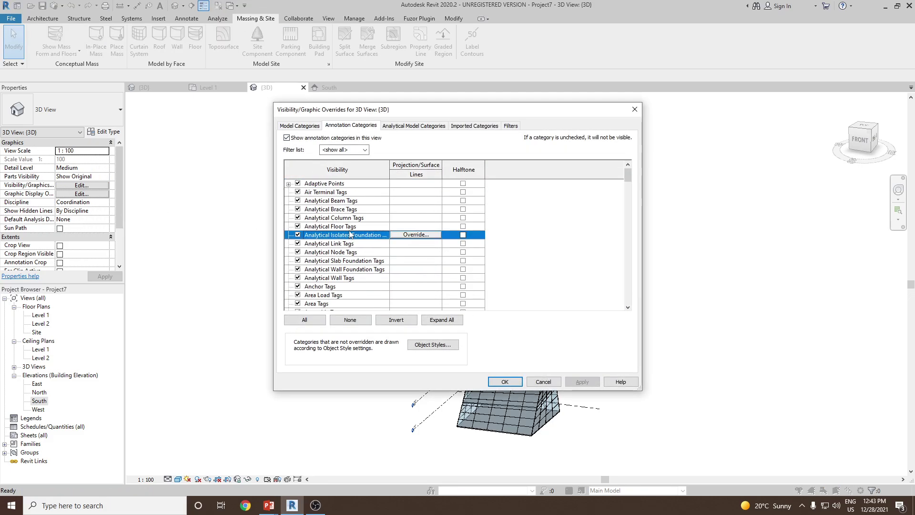
{"action": "scroll", "coordinate": [349, 236], "scroll_direction": "down", "scroll_amount": 15}
{"action": "left_click", "coordinate": [310, 269]}
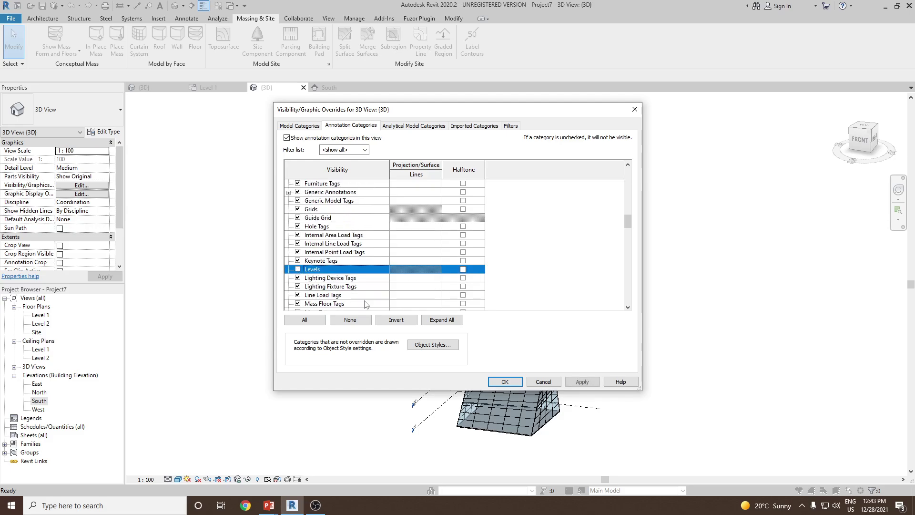
{"action": "scroll", "coordinate": [591, 386], "scroll_direction": "up", "scroll_amount": 1}
{"action": "left_click", "coordinate": [505, 382]}
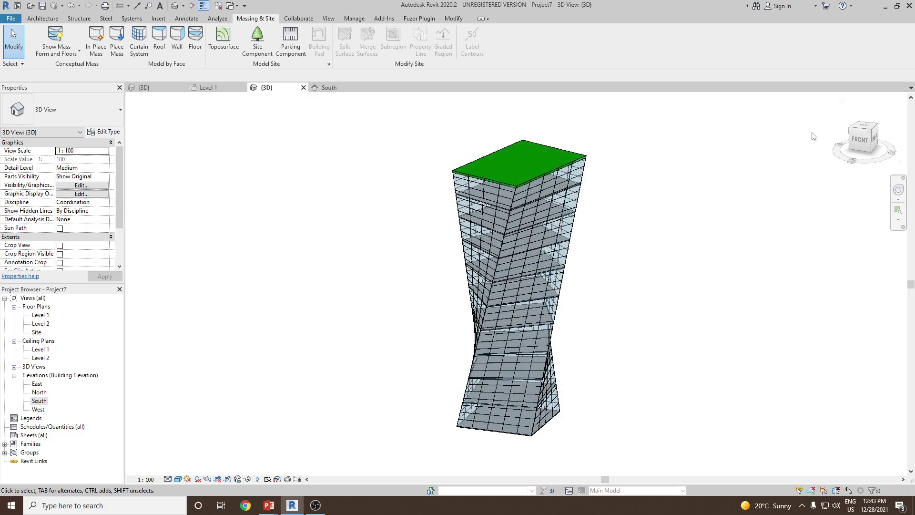
{"action": "left_click", "coordinate": [842, 100]}
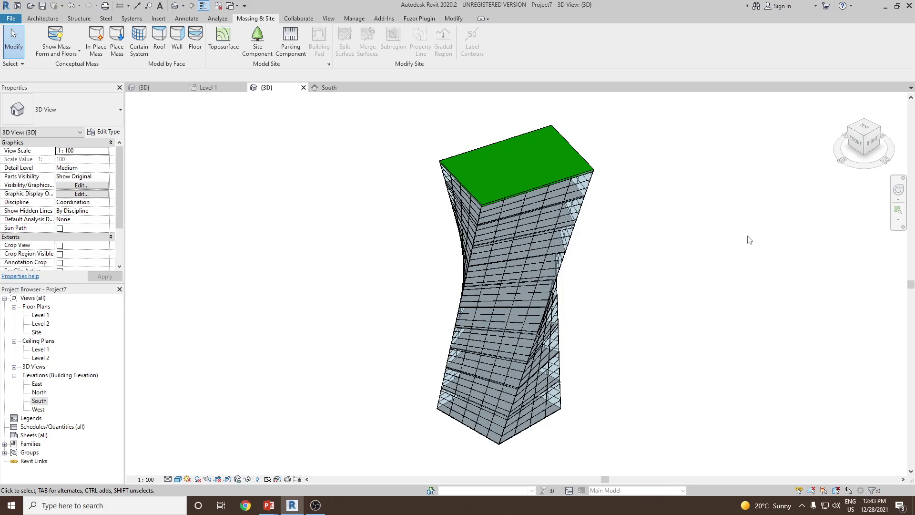
{"action": "middle_click_drag", "start_coordinate": [728, 253], "coordinate": [682, 213], "text": "shift"}
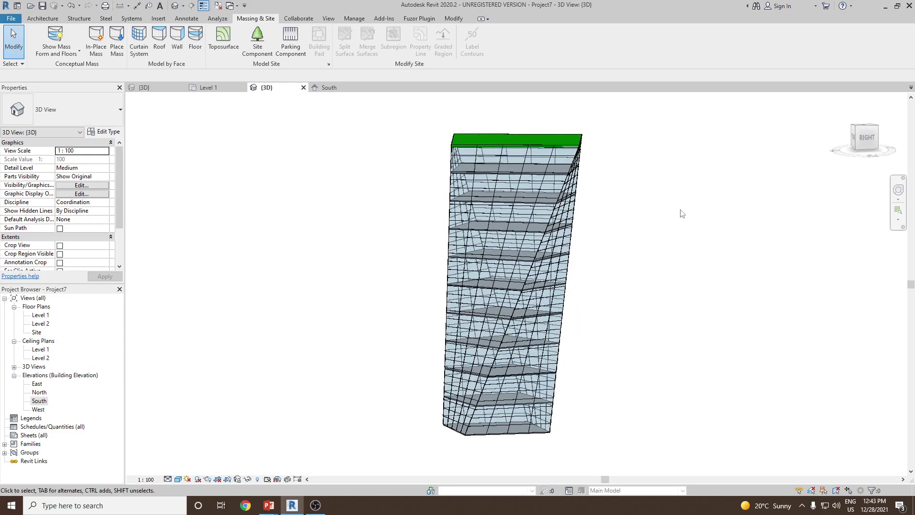